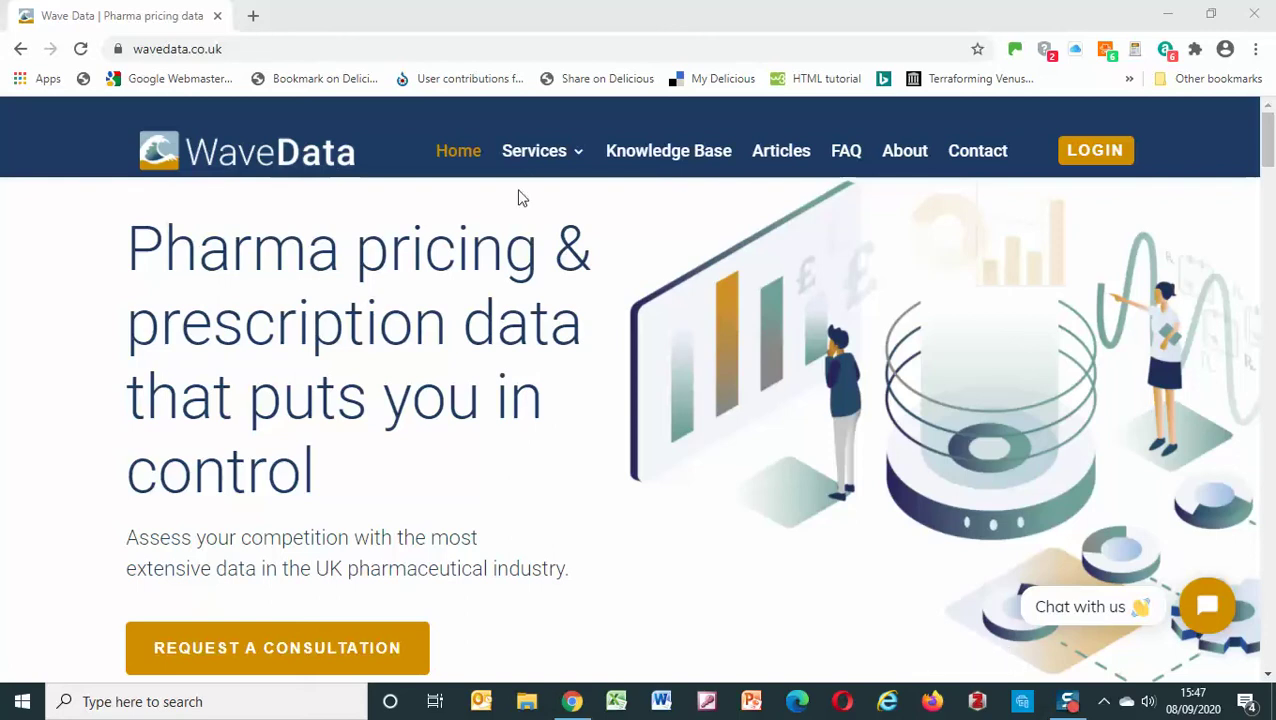
# - Open the login page and sign in to PharmaTouchStone with the saved username and password
pyautogui.click(1081, 152)
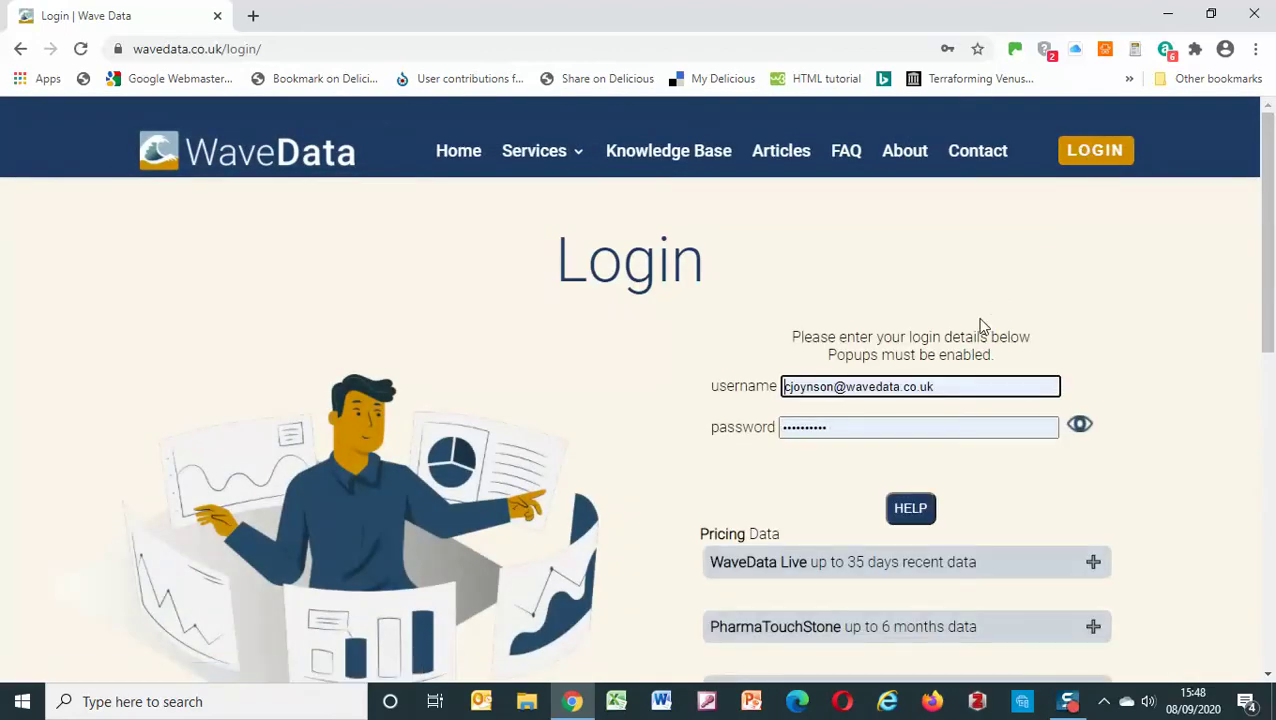
pyautogui.click(923, 427)
pyautogui.click(905, 468)
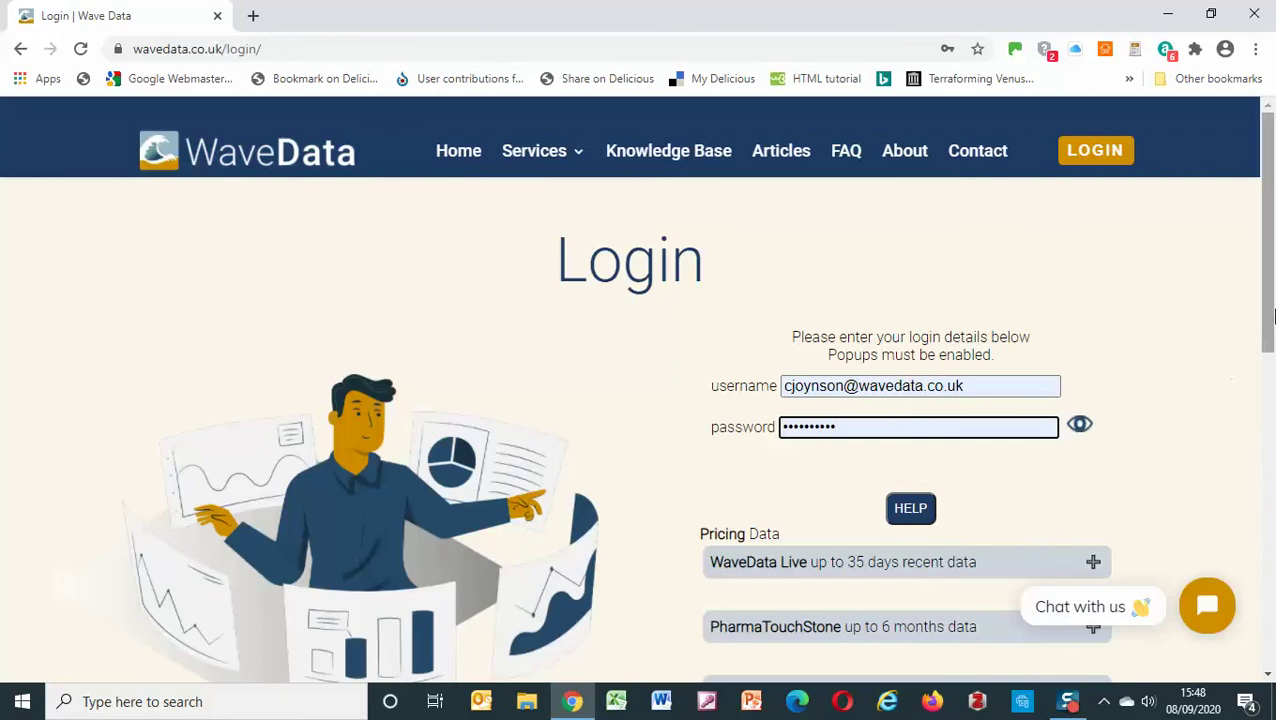
pyautogui.moveTo(1272, 318); pyautogui.dragTo(1268, 394)
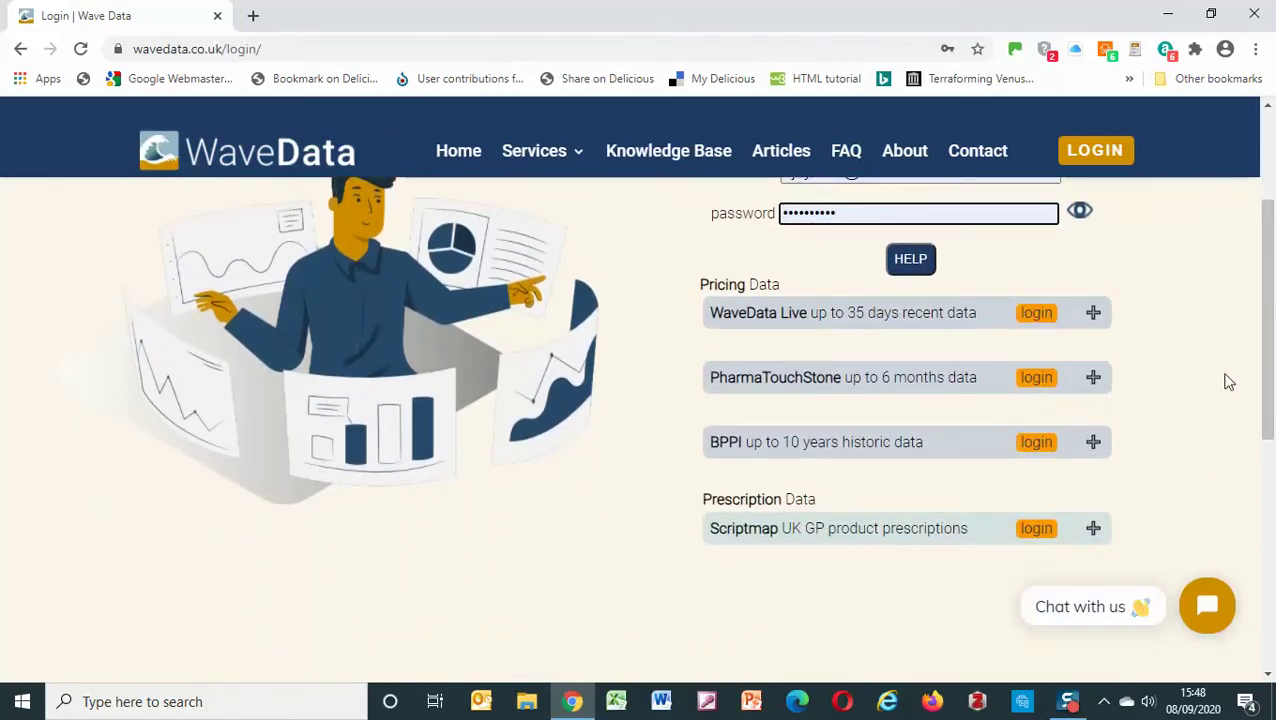
pyautogui.click(1043, 384)
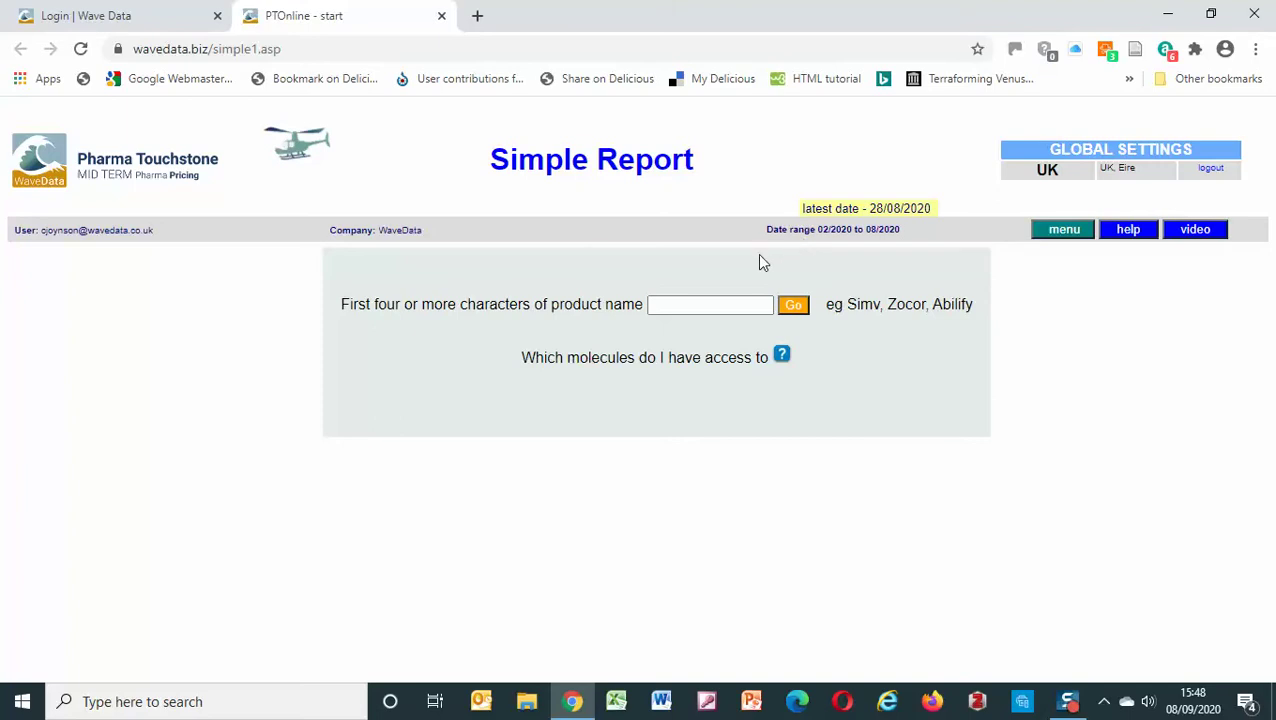
# - Run the simple report for the product name prograf and look through its price list rows
pyautogui.click(704, 305)
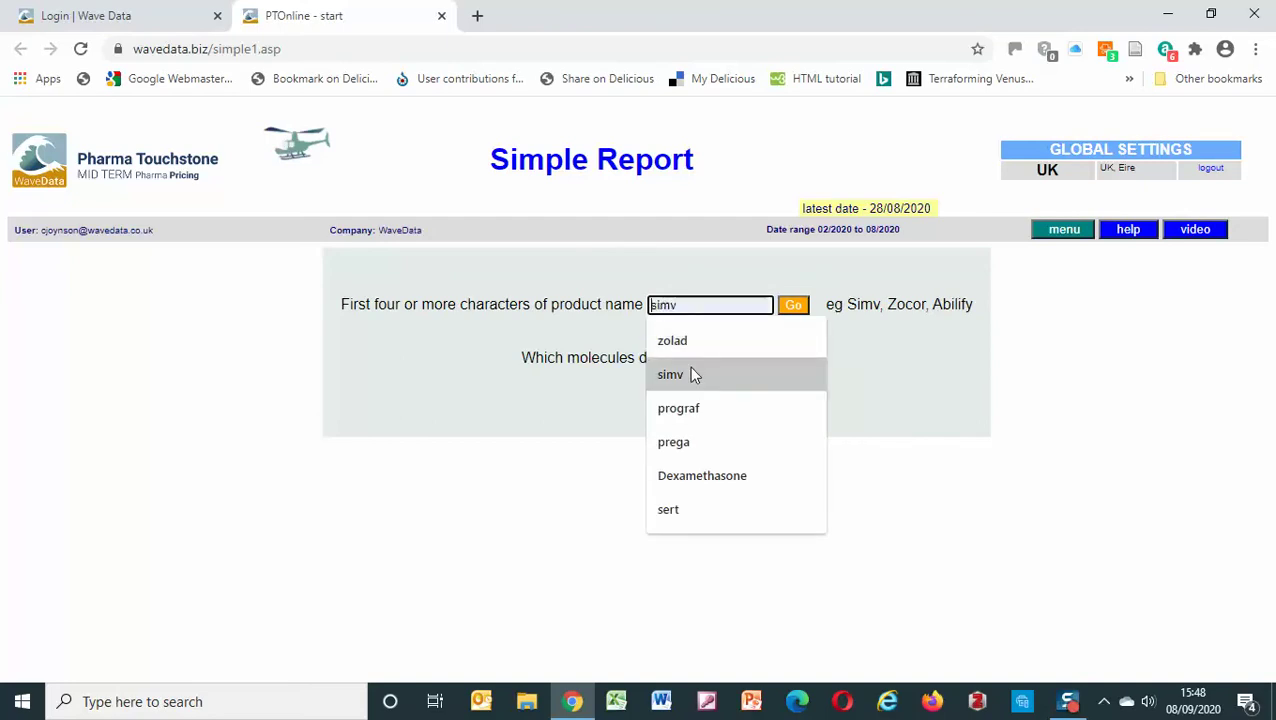
pyautogui.click(688, 408)
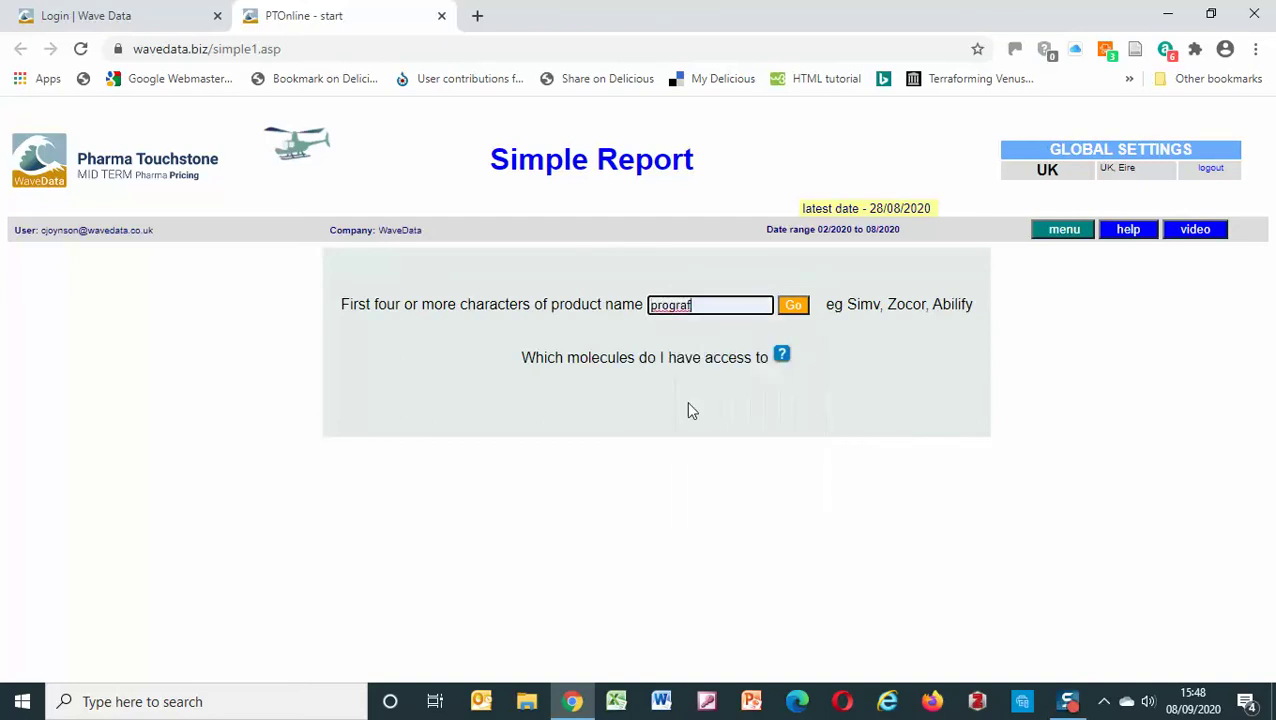
pyautogui.click(792, 305)
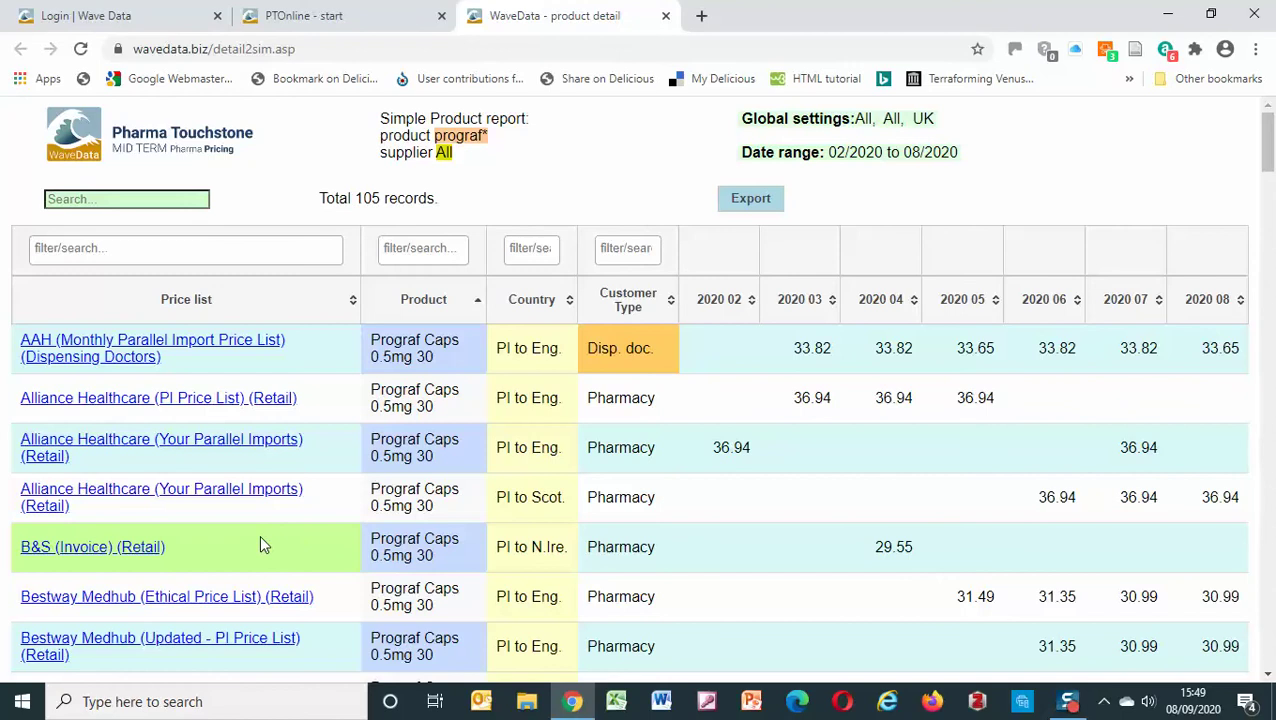
pyautogui.moveTo(1270, 148); pyautogui.dragTo(1268, 342)
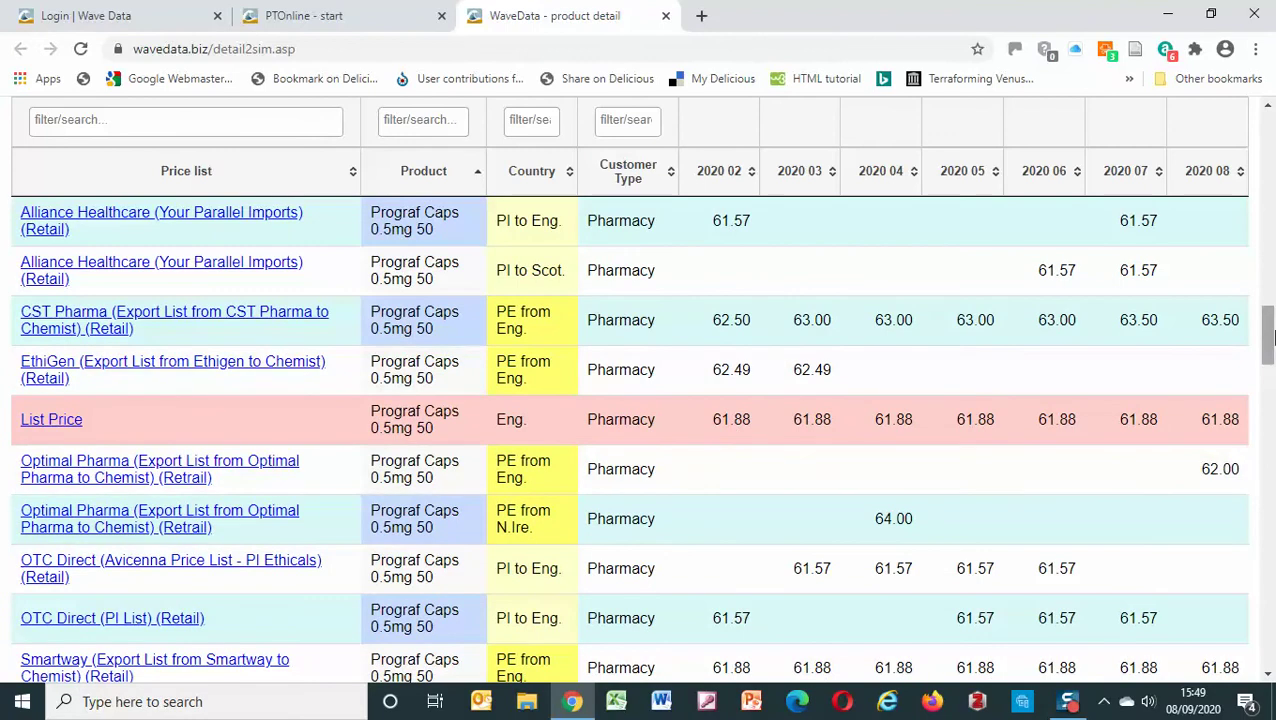
pyautogui.scroll(2, 659, 303)
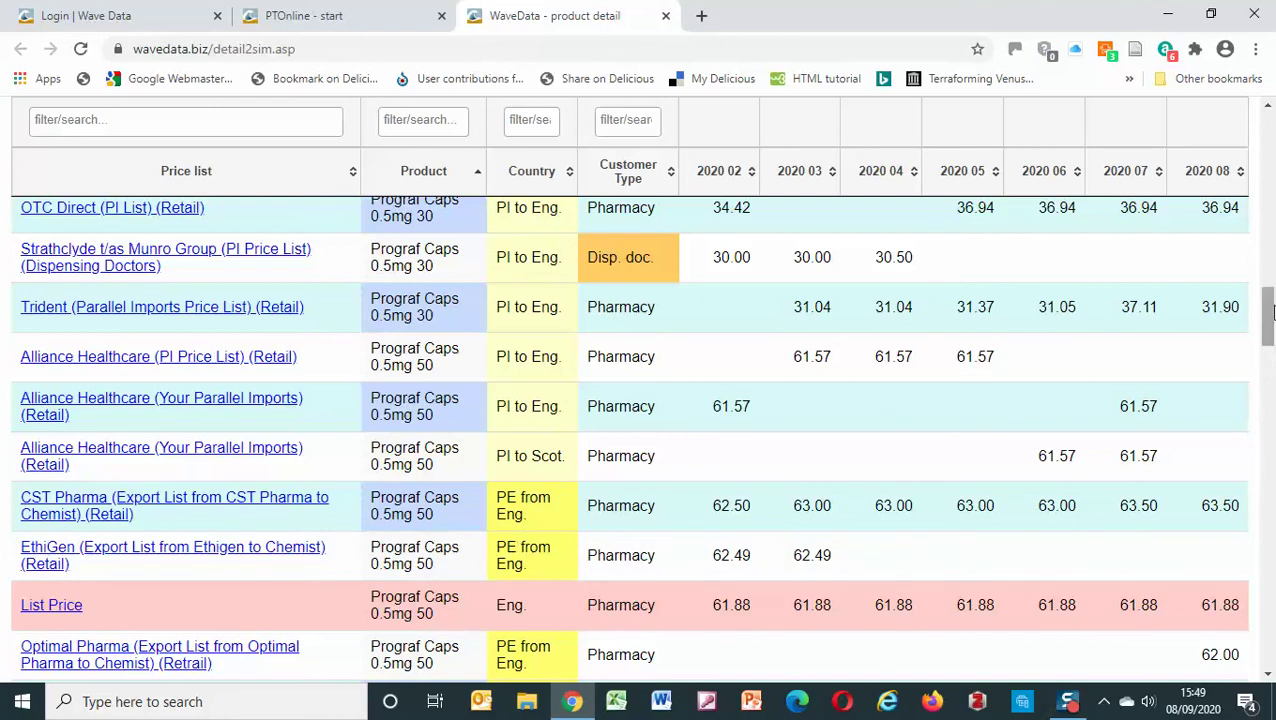
pyautogui.moveTo(1266, 316); pyautogui.dragTo(1252, 137)
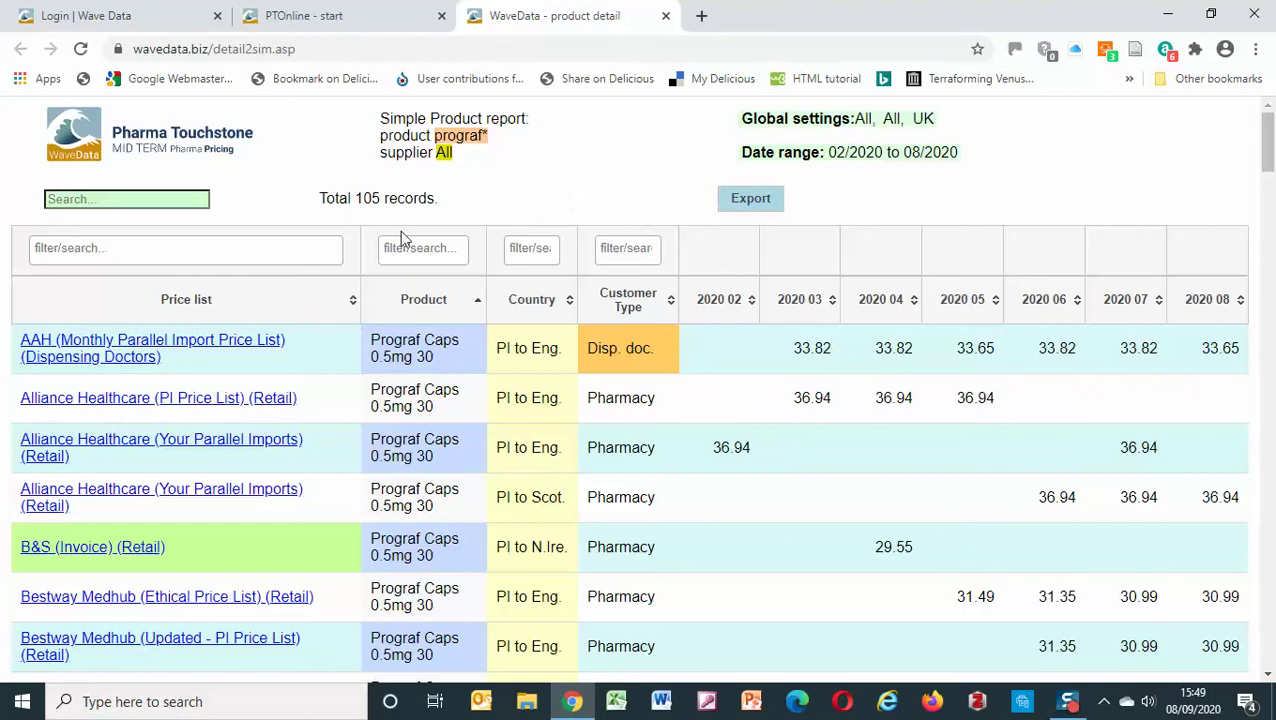
# - Filter the price list column by B&S (Paid Prices) (Retail) and the Bestway Medhub Ethical and Updated - PI price lists
pyautogui.click(305, 249)
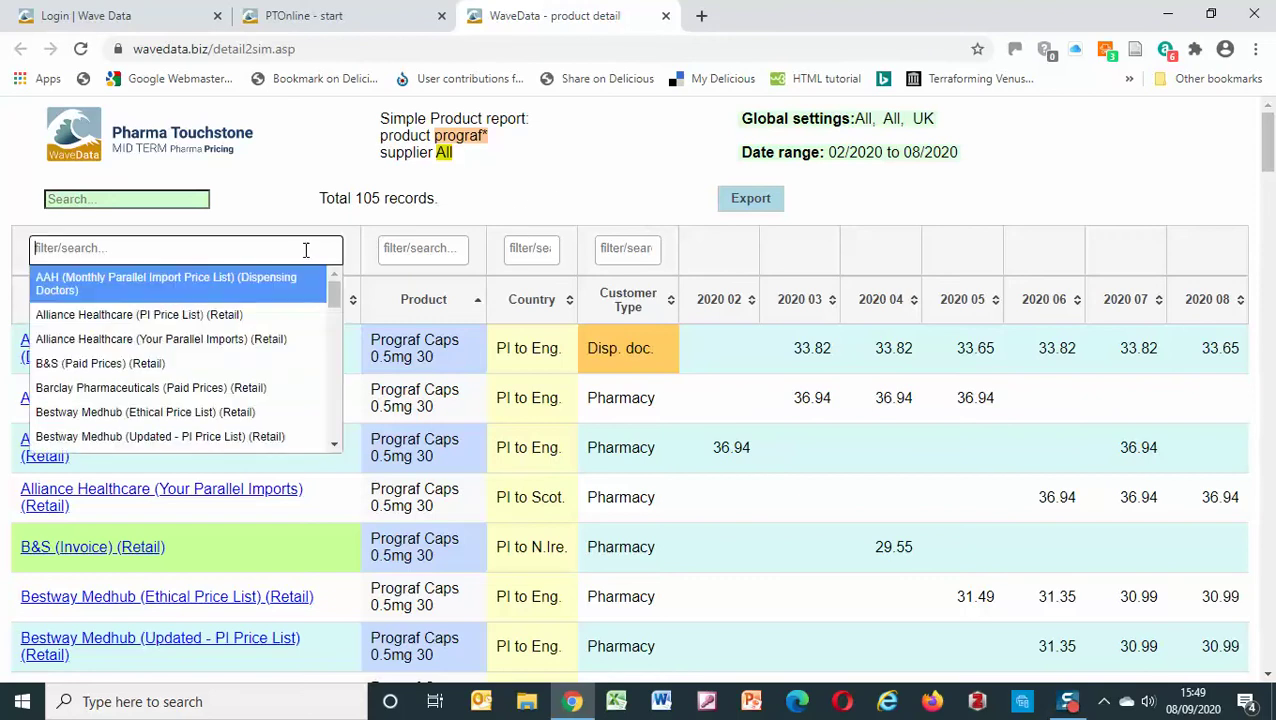
pyautogui.click(222, 363)
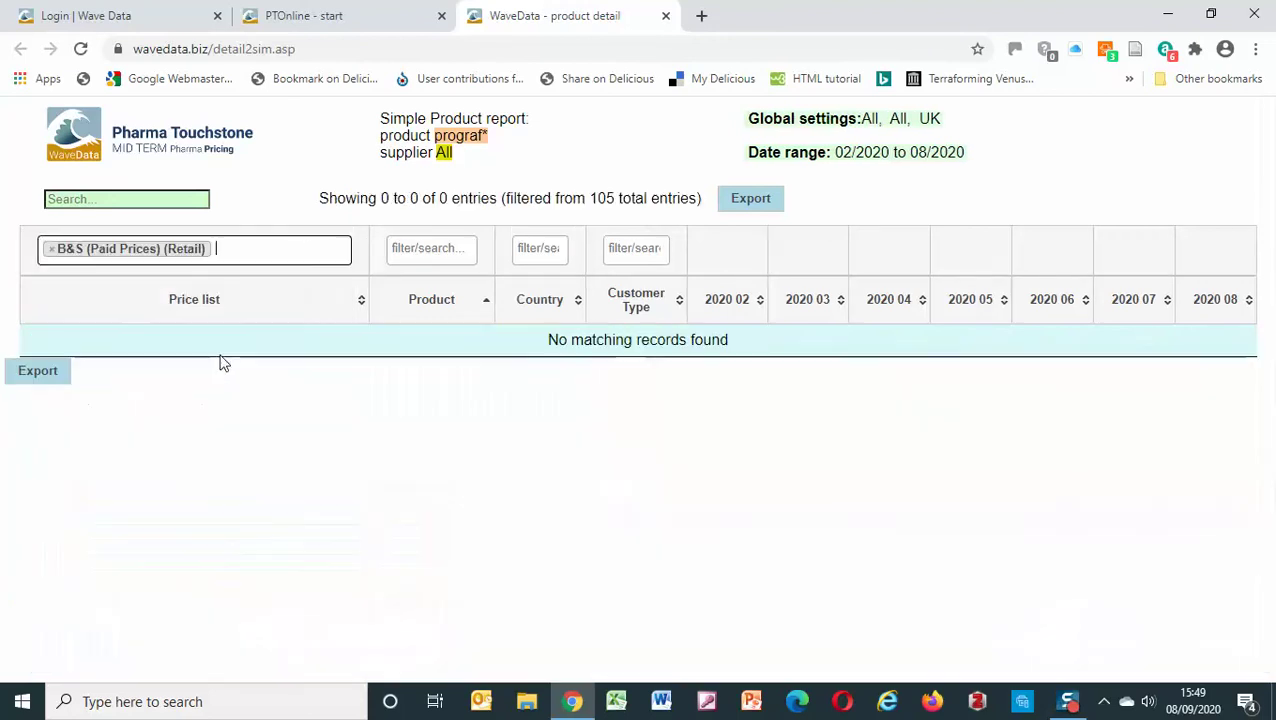
pyautogui.click(301, 250)
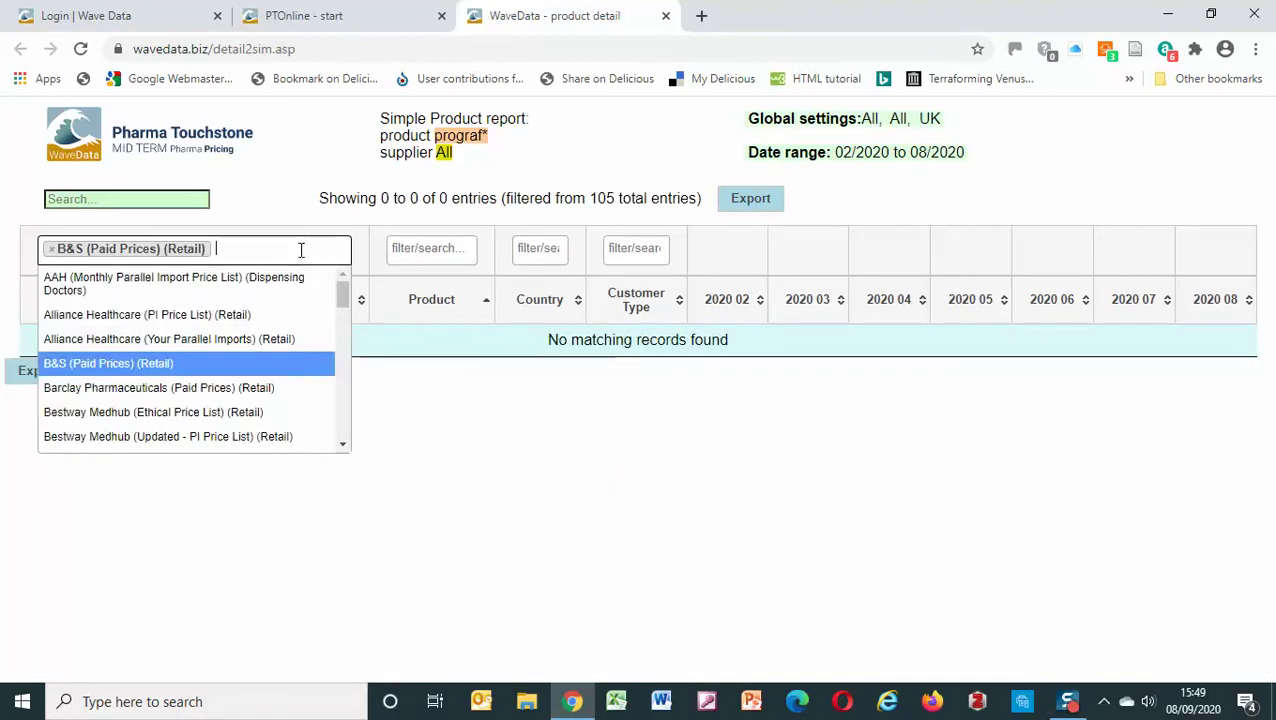
pyautogui.click(210, 425)
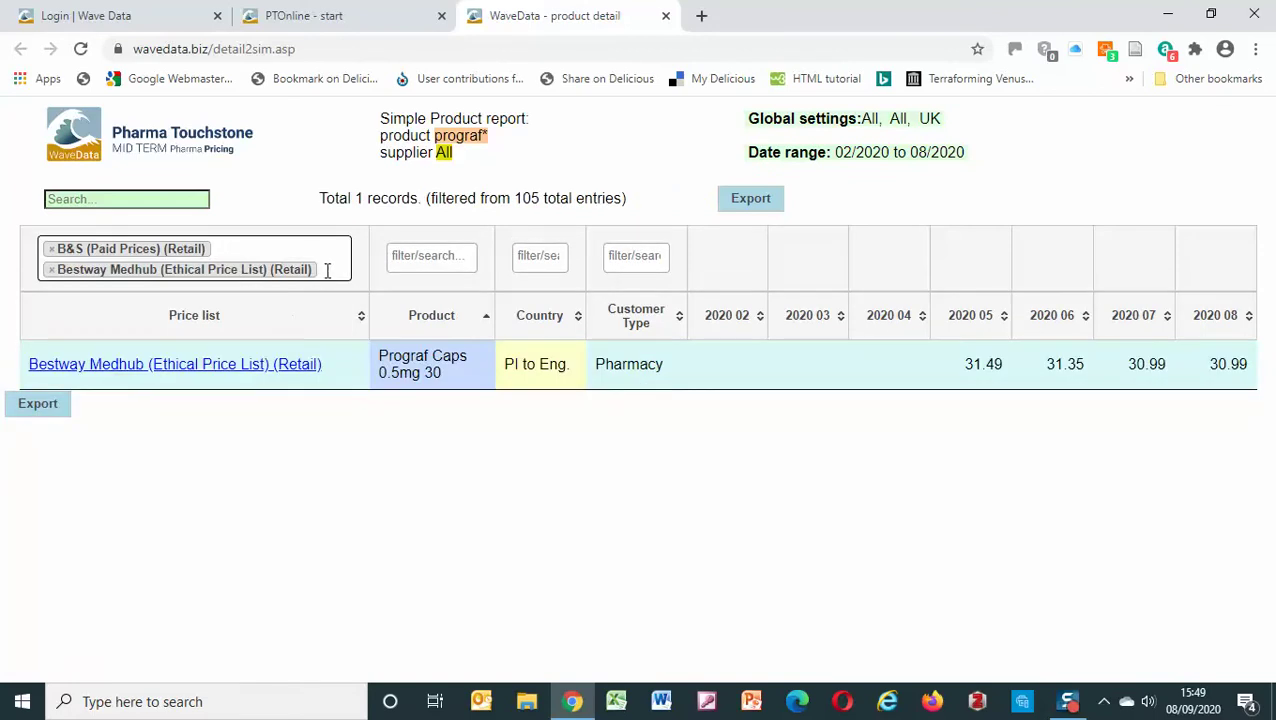
pyautogui.click(327, 268)
pyautogui.click(190, 452)
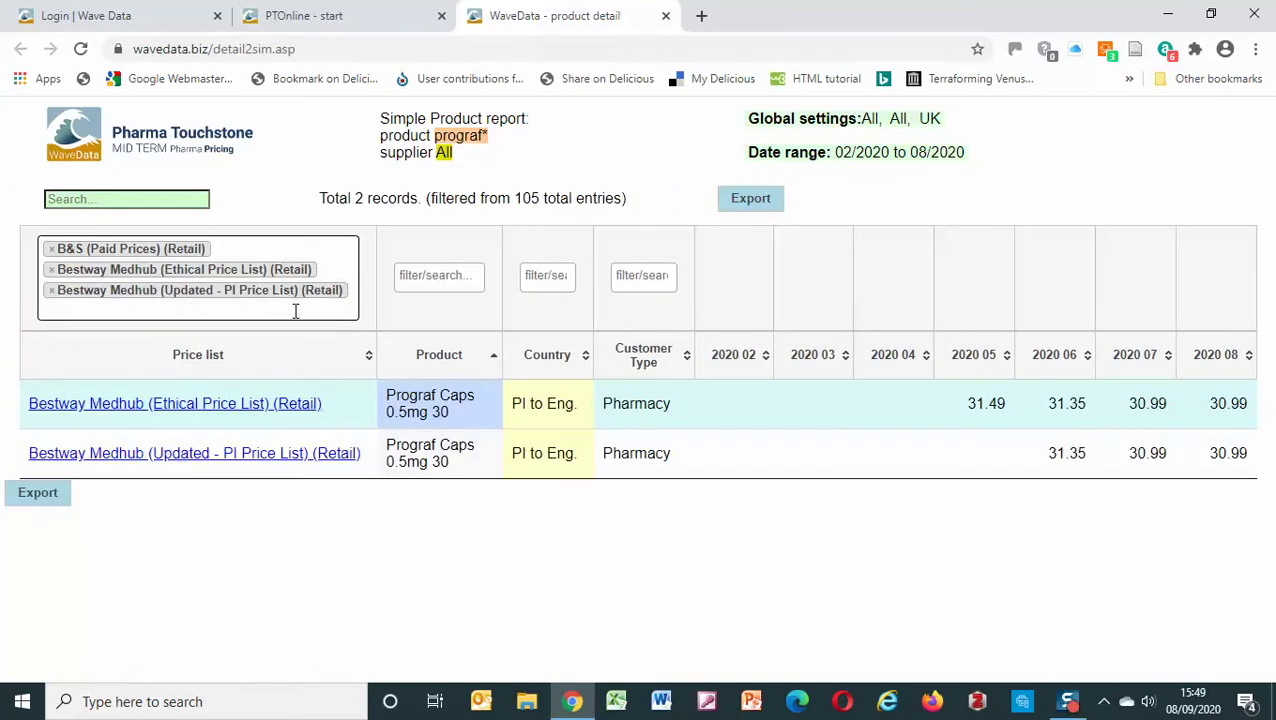
# - Remove all price list filters from the prograf report
pyautogui.click(52, 250)
pyautogui.click(52, 270)
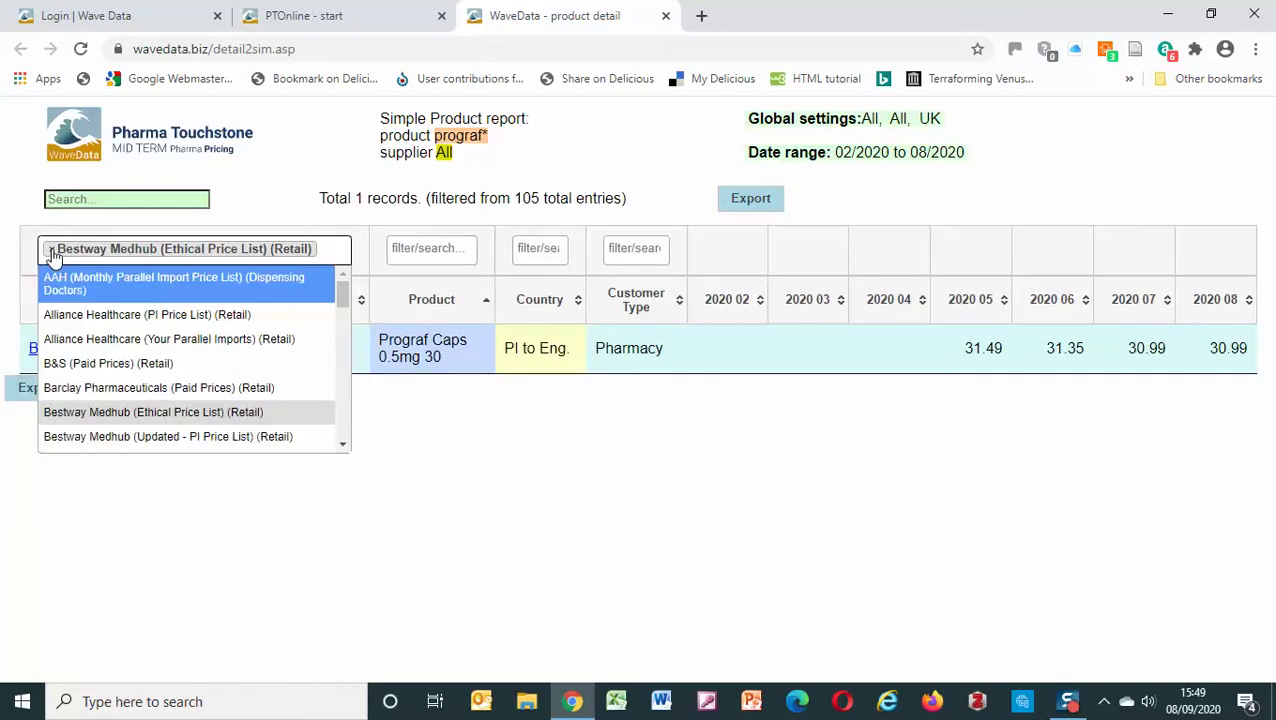
pyautogui.click(52, 250)
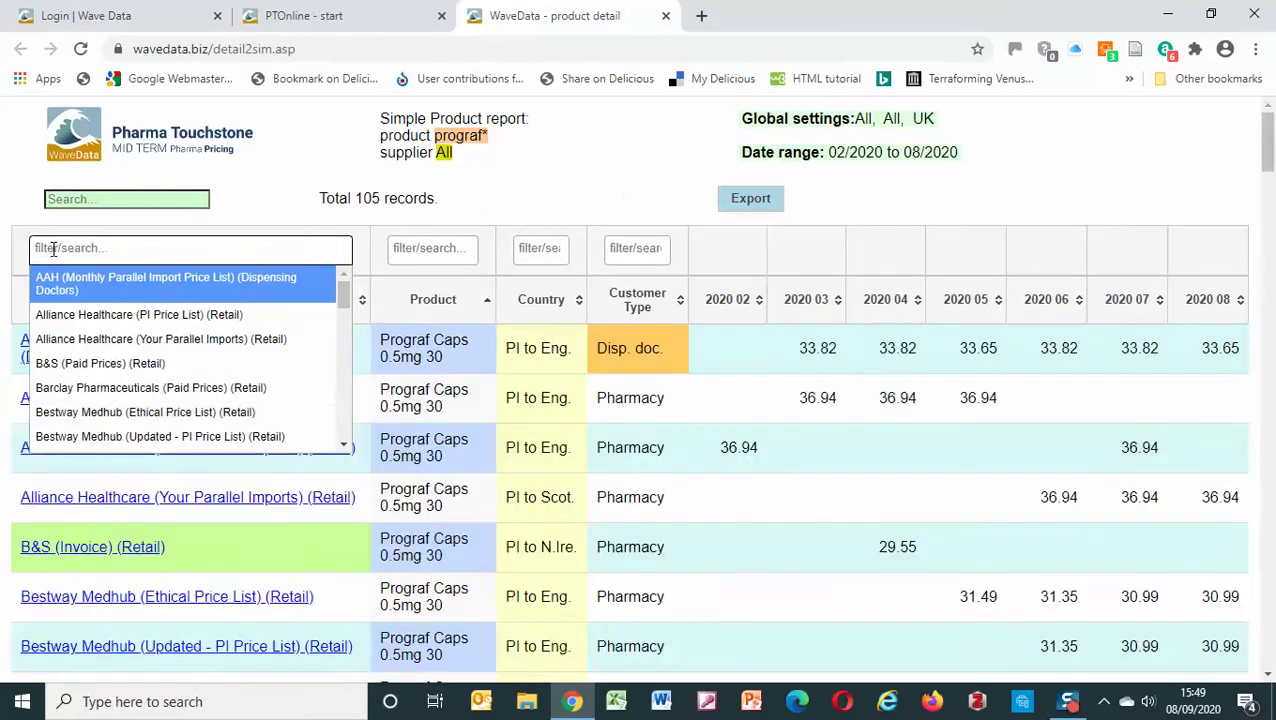
pyautogui.click(335, 222)
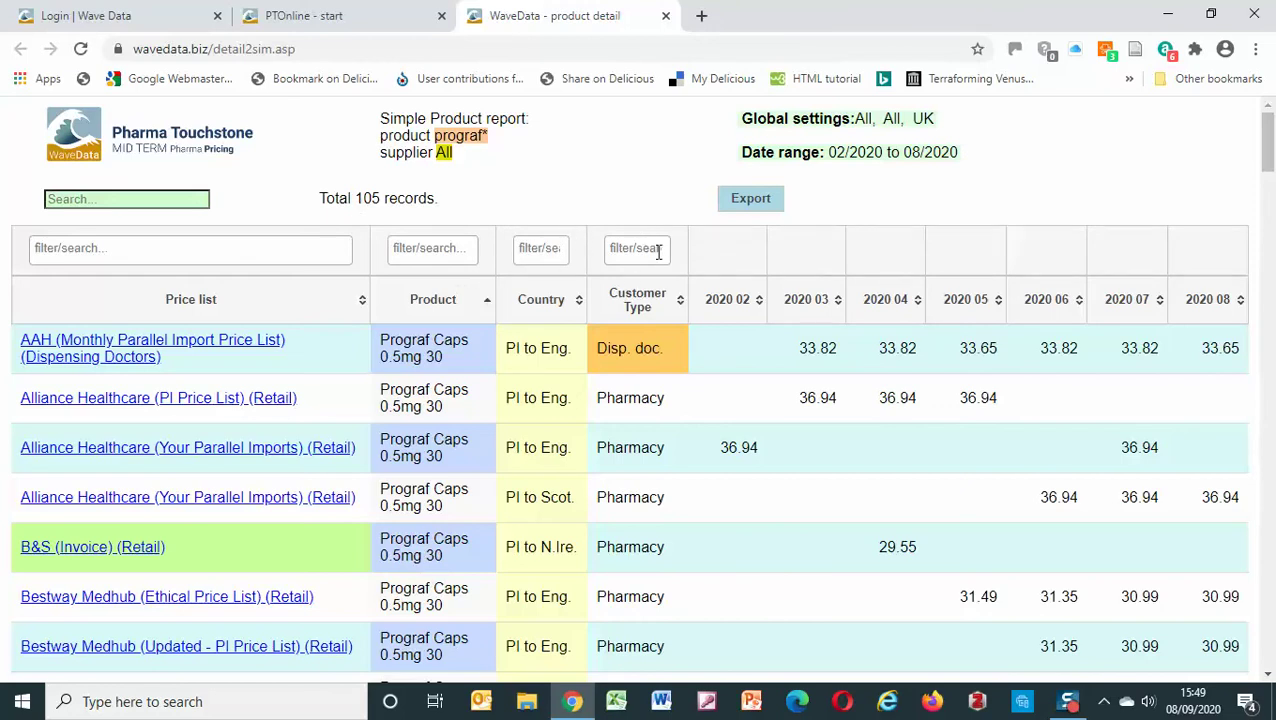
# - Sort the prograf report by the 2020 05 prices in descending order
pyautogui.click(969, 296)
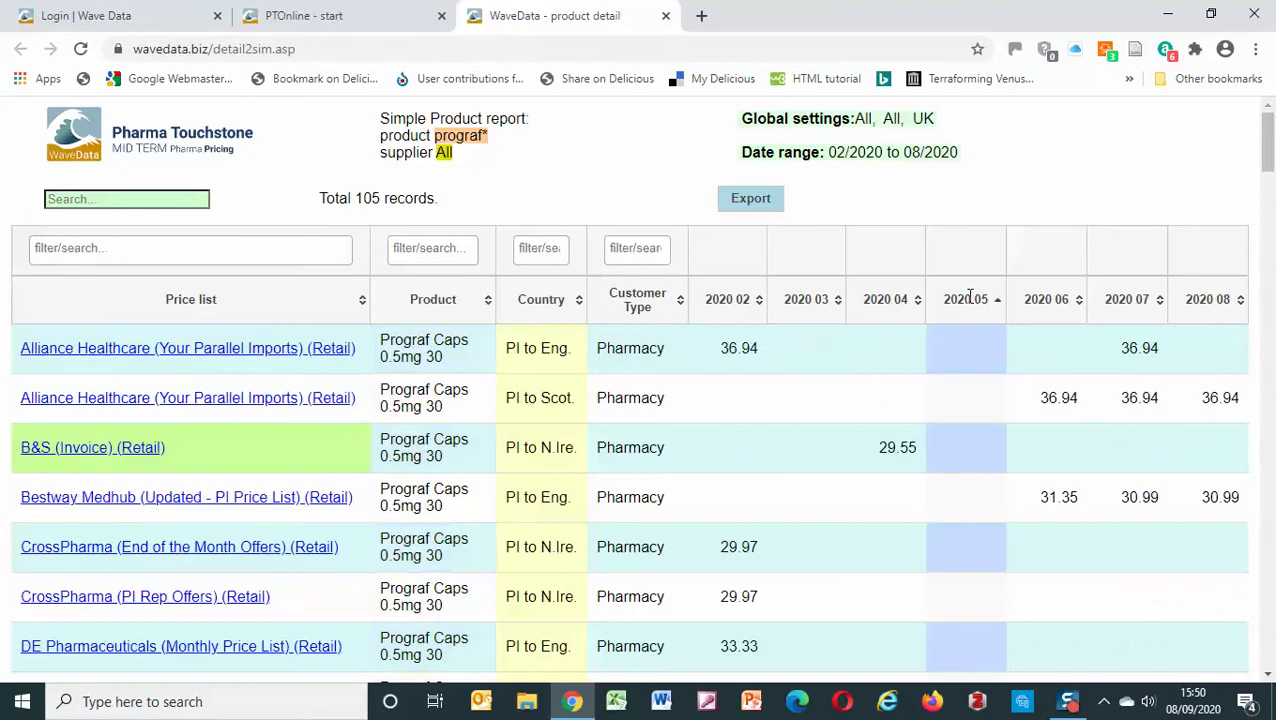
pyautogui.click(969, 298)
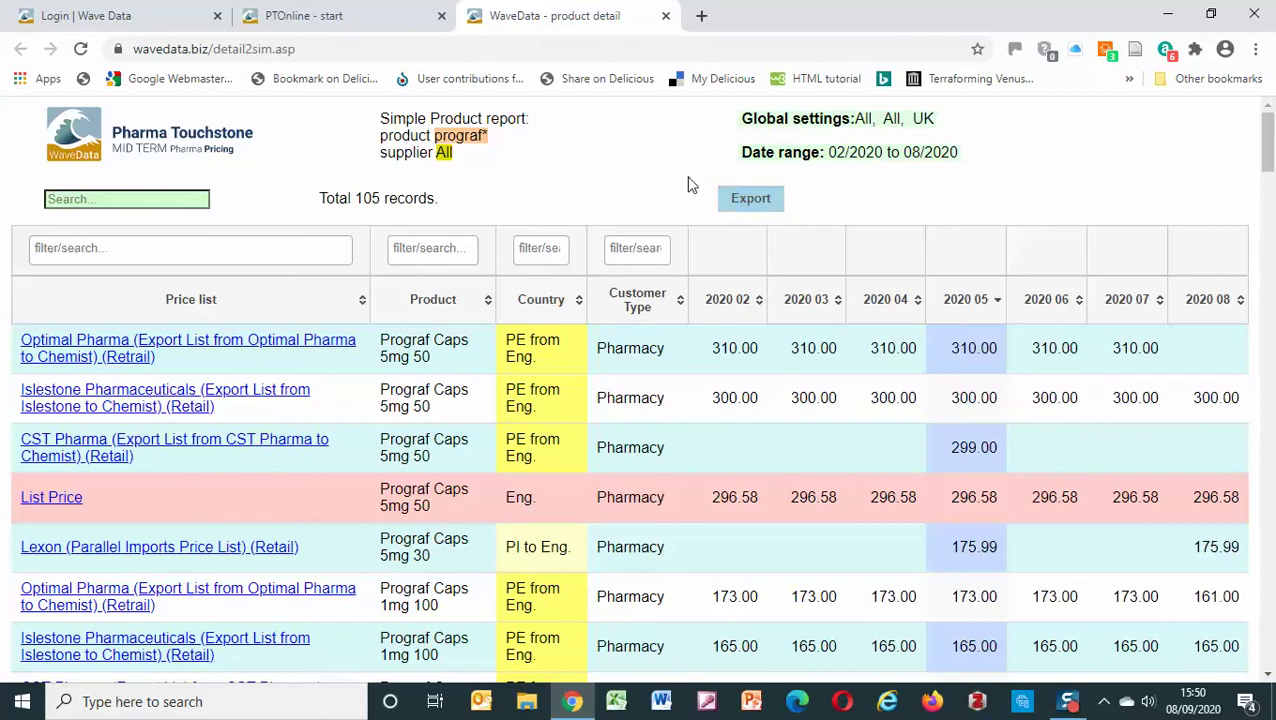
# - Return to the Simple Report page and open the full report menu
pyautogui.click(393, 28)
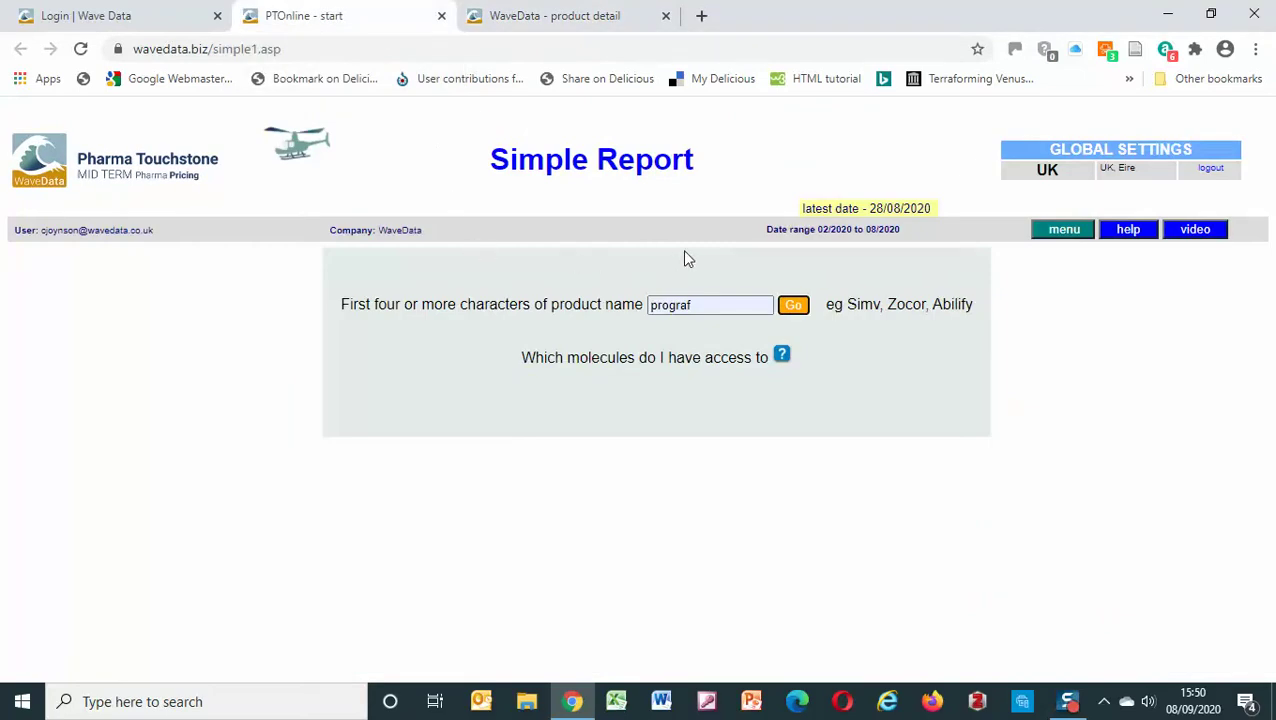
pyautogui.click(1064, 230)
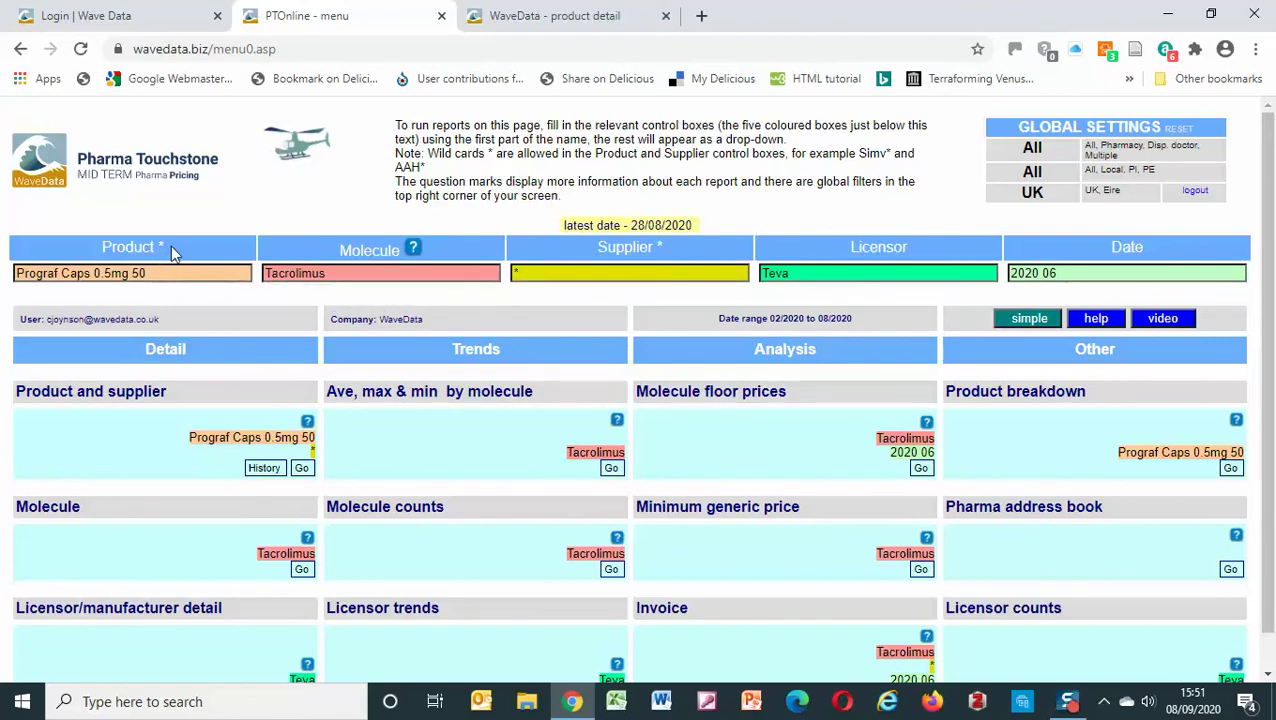
# - Set the product control box to the wildcard Prograf*
pyautogui.moveTo(160, 272); pyautogui.dragTo(63, 270)
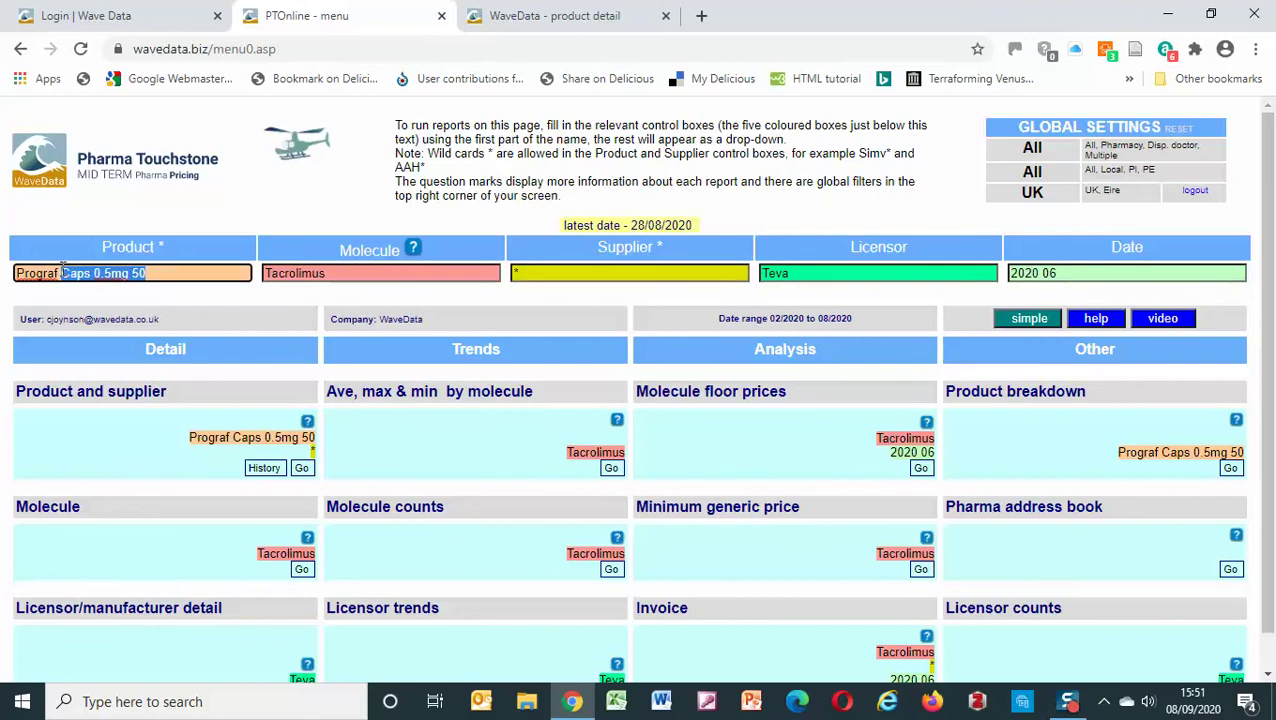
pyautogui.press('BackSpace')
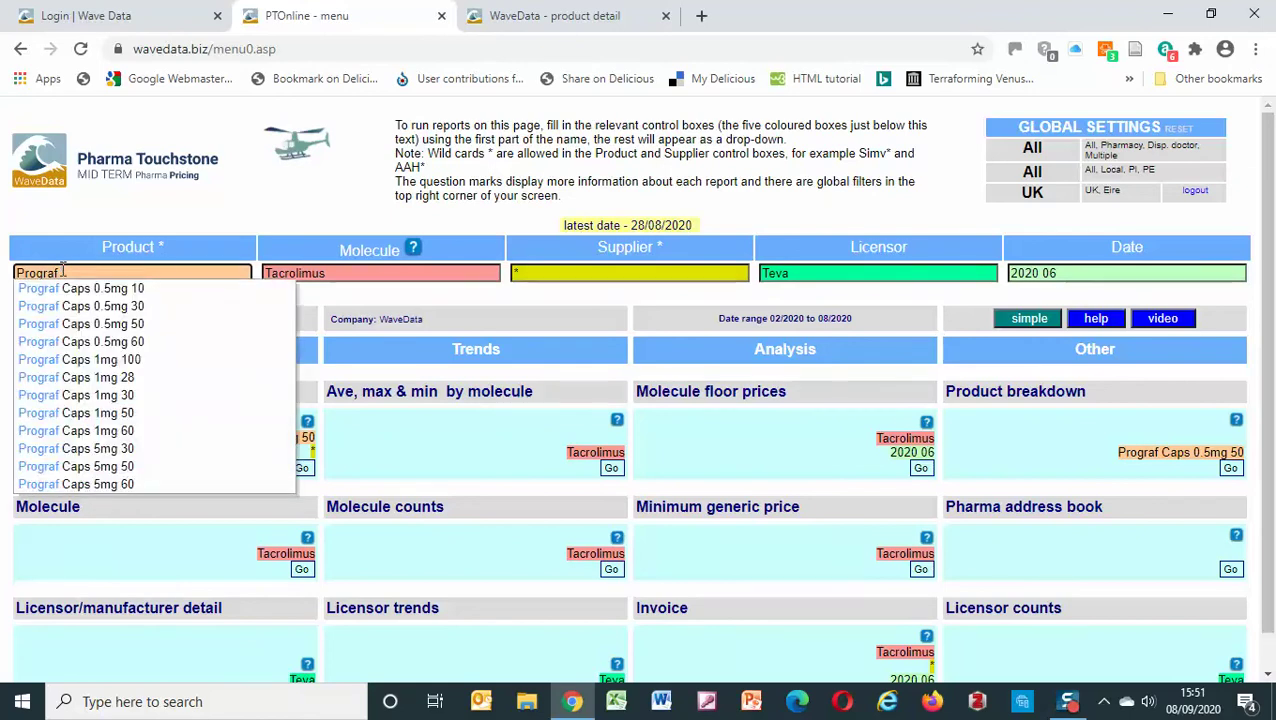
pyautogui.write('*')
pyautogui.press('Tab')
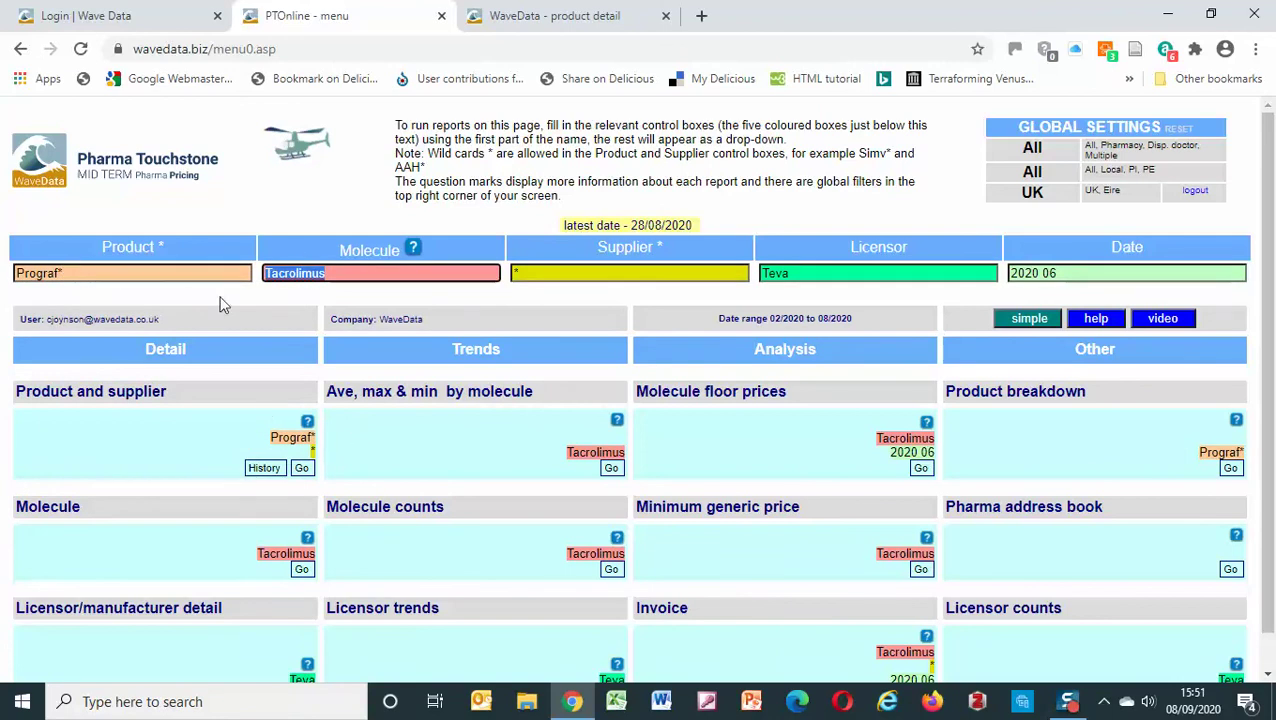
# - Replace the wildcard product with the suggested Prograf Caps 0.5mg 50
pyautogui.click(173, 272)
pyautogui.press('BackSpace')
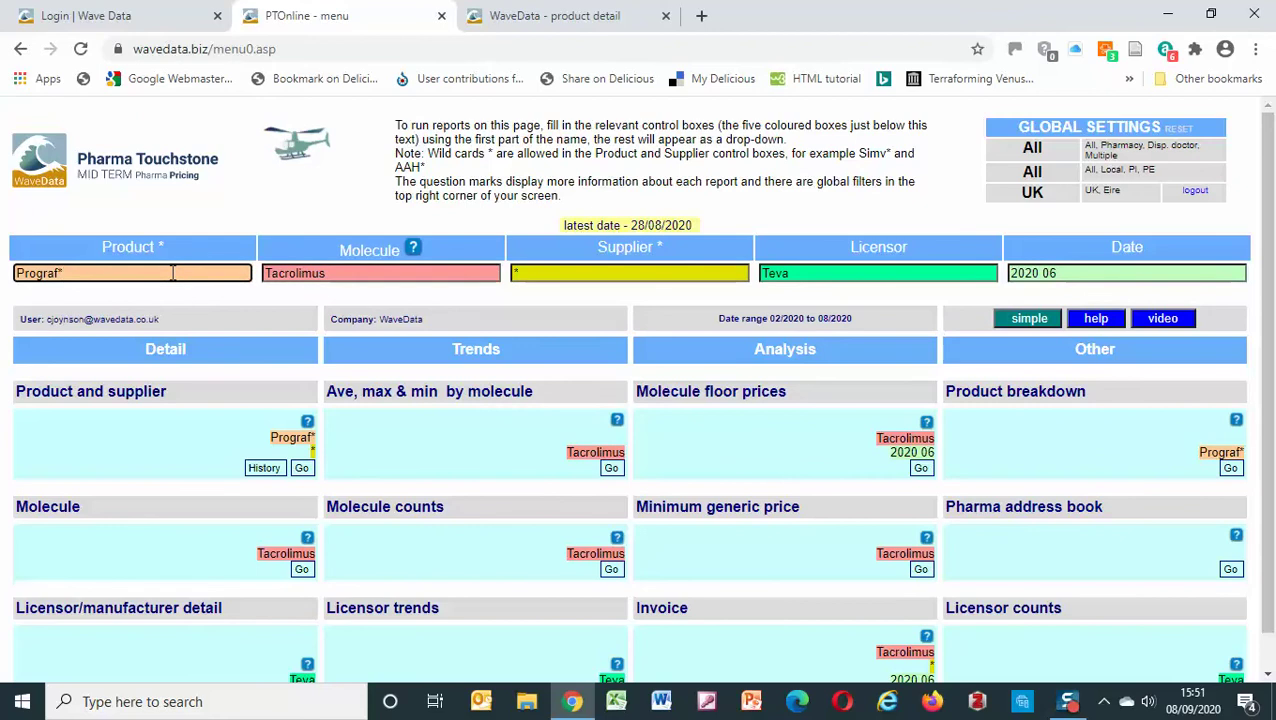
pyautogui.click(142, 324)
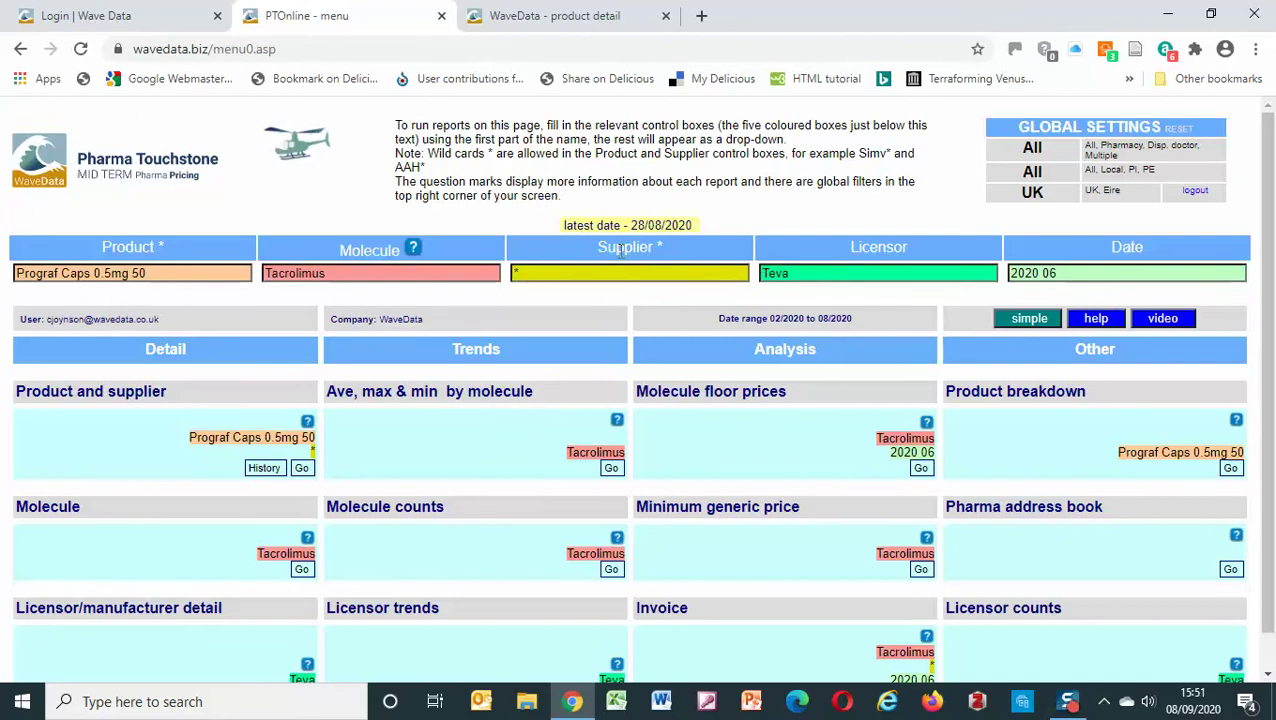
# - Check which molecules are subscribed, and run the Molecule detail report for Tacrolimus
pyautogui.click(414, 249)
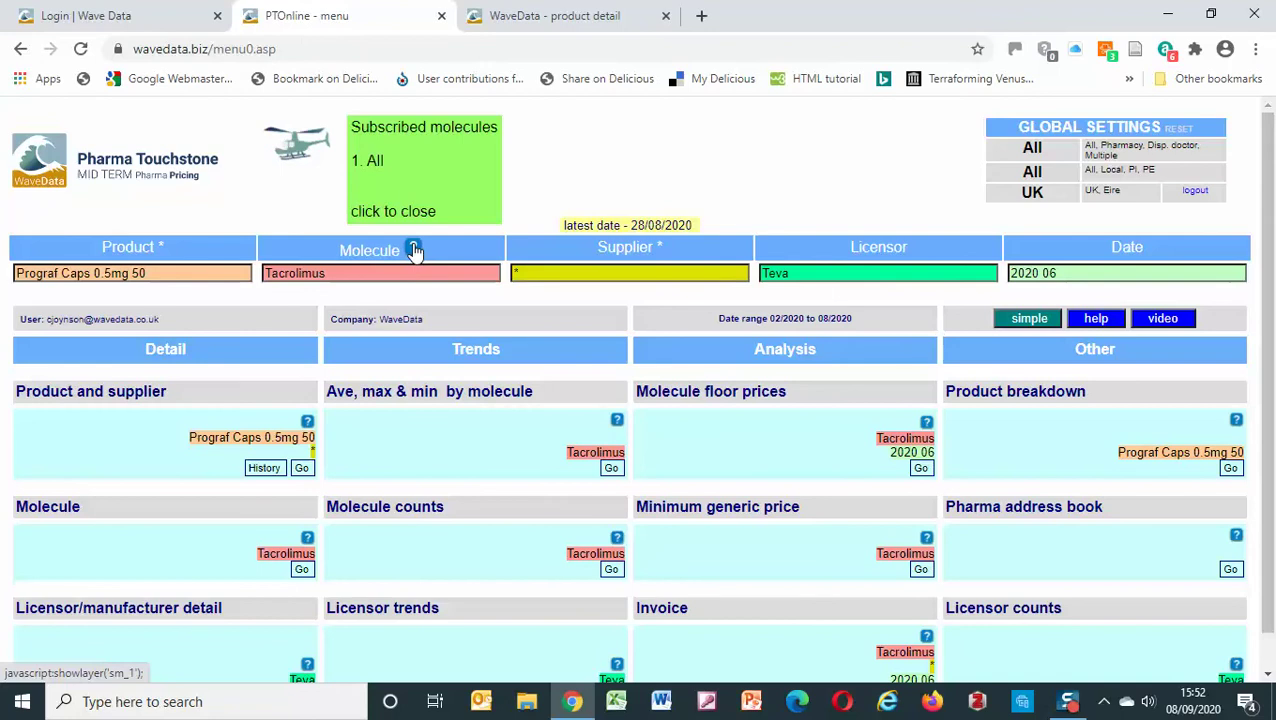
pyautogui.click(414, 249)
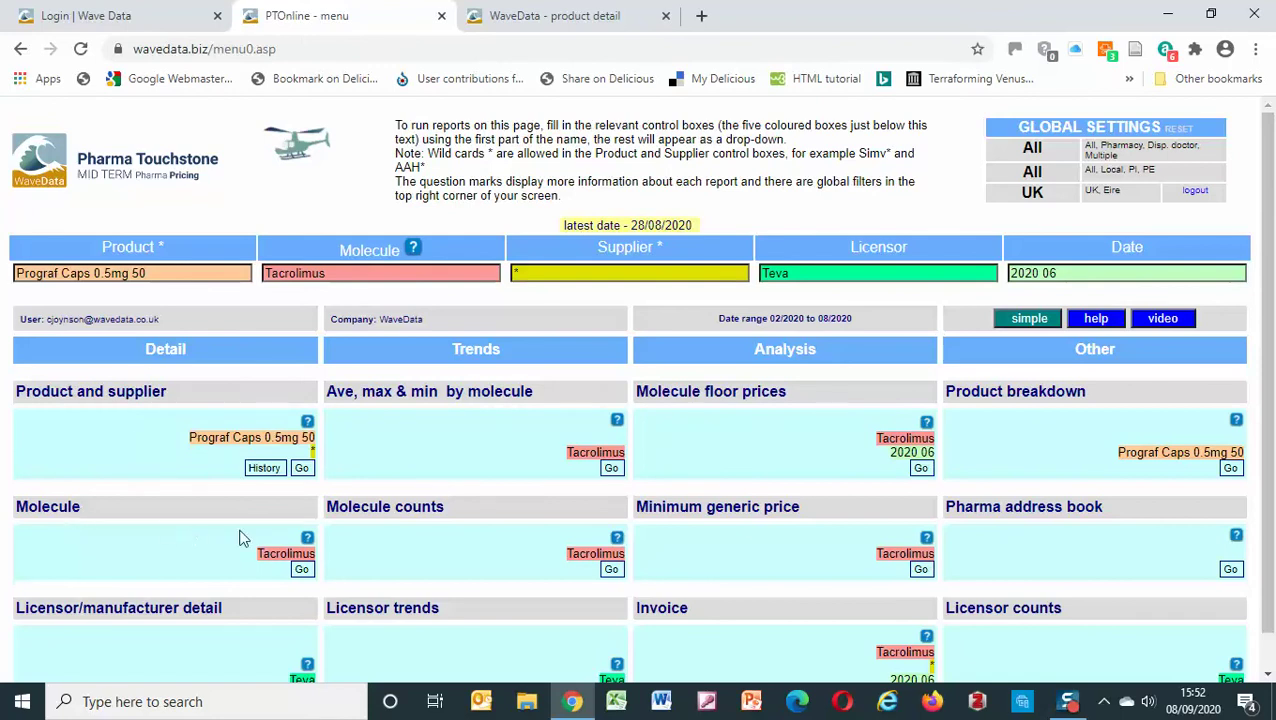
pyautogui.click(301, 570)
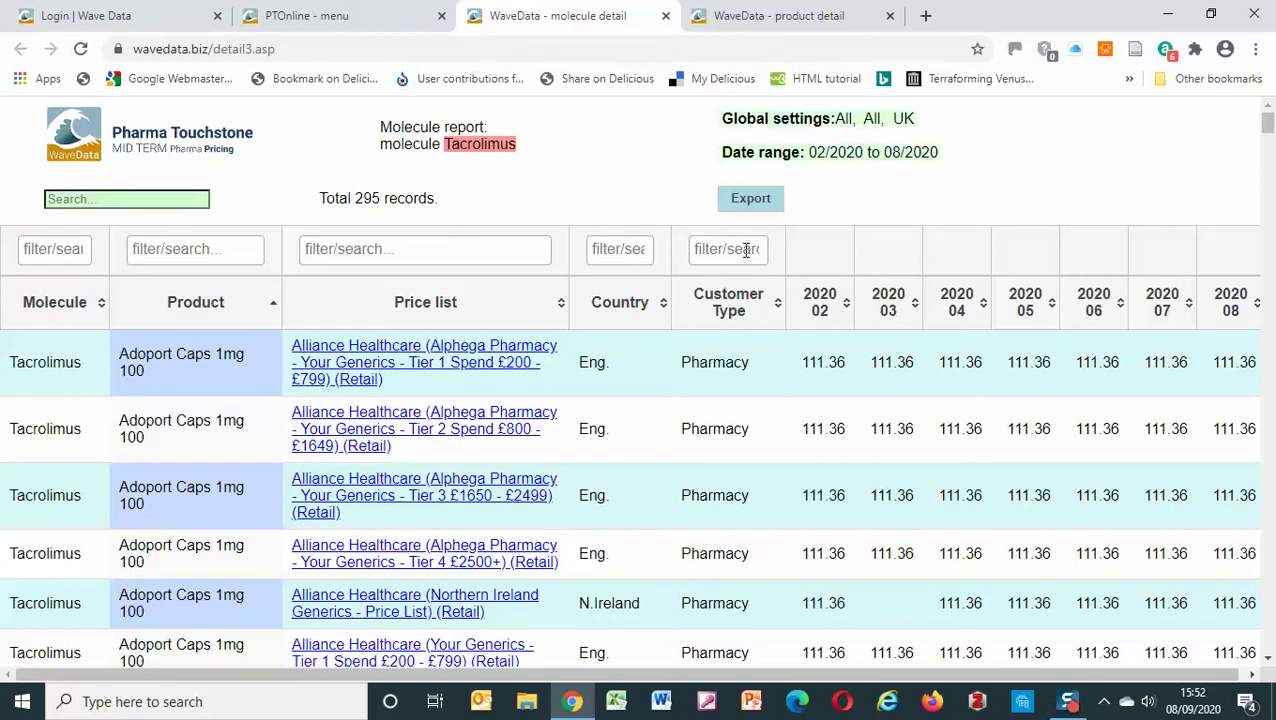
# - Filter the Tacrolimus report's country column to PE from Eng. and PE from N.Ire., and review the filtered rows
pyautogui.click(622, 249)
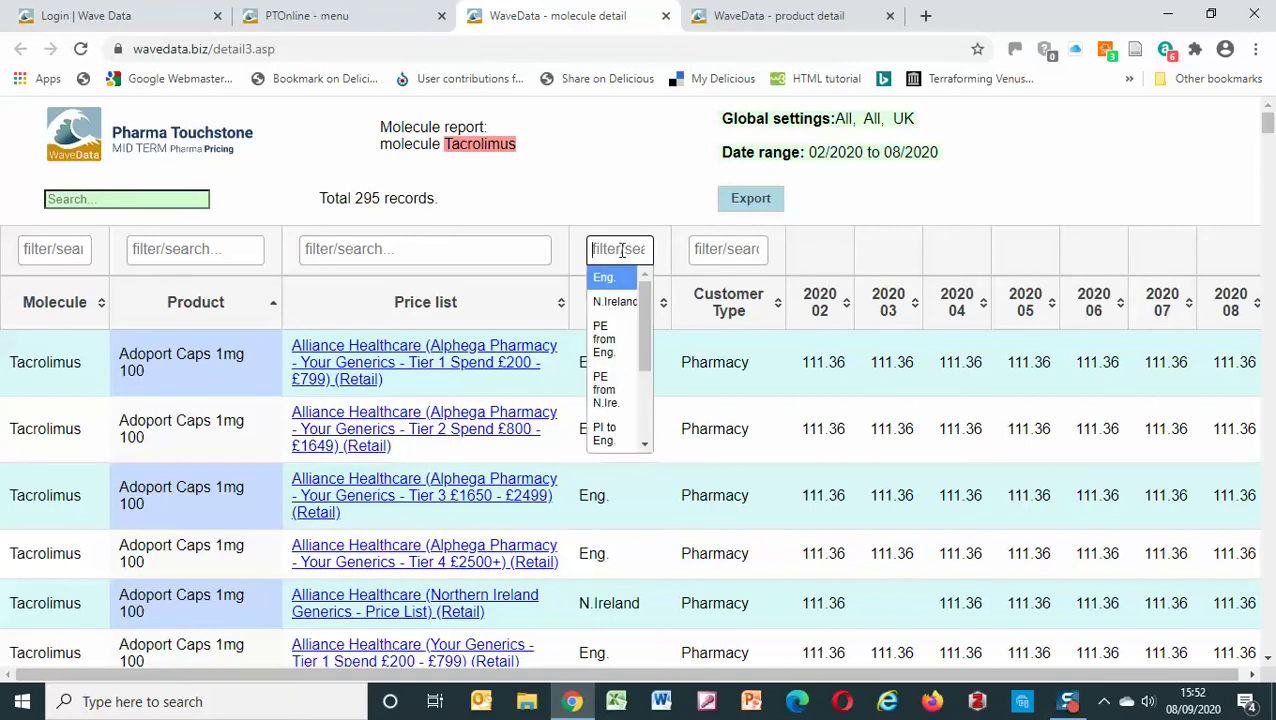
pyautogui.click(610, 343)
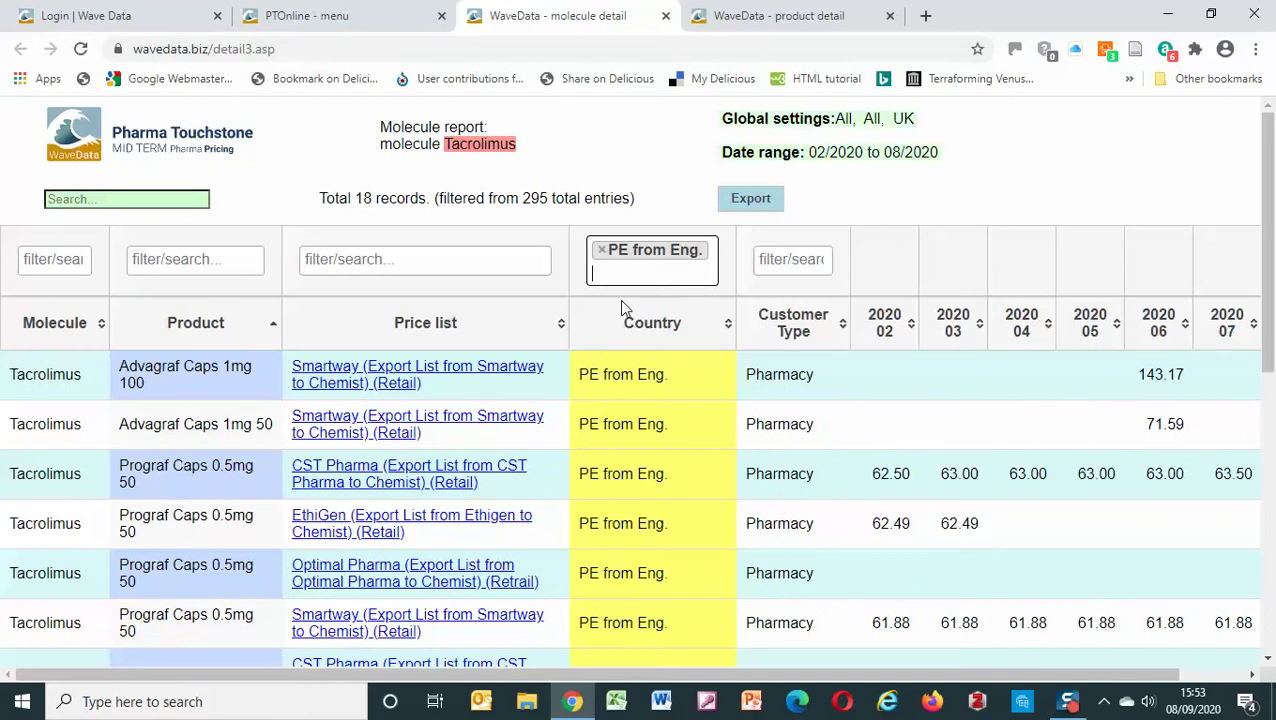
pyautogui.click(629, 268)
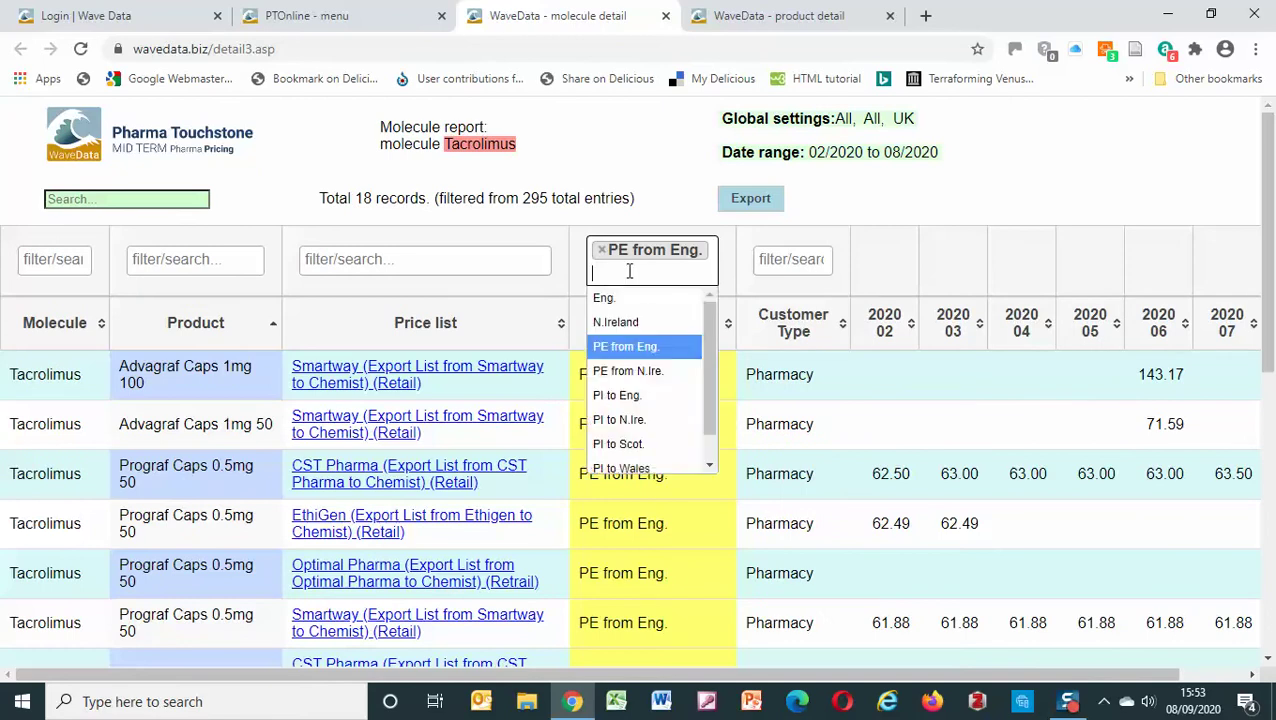
pyautogui.click(619, 372)
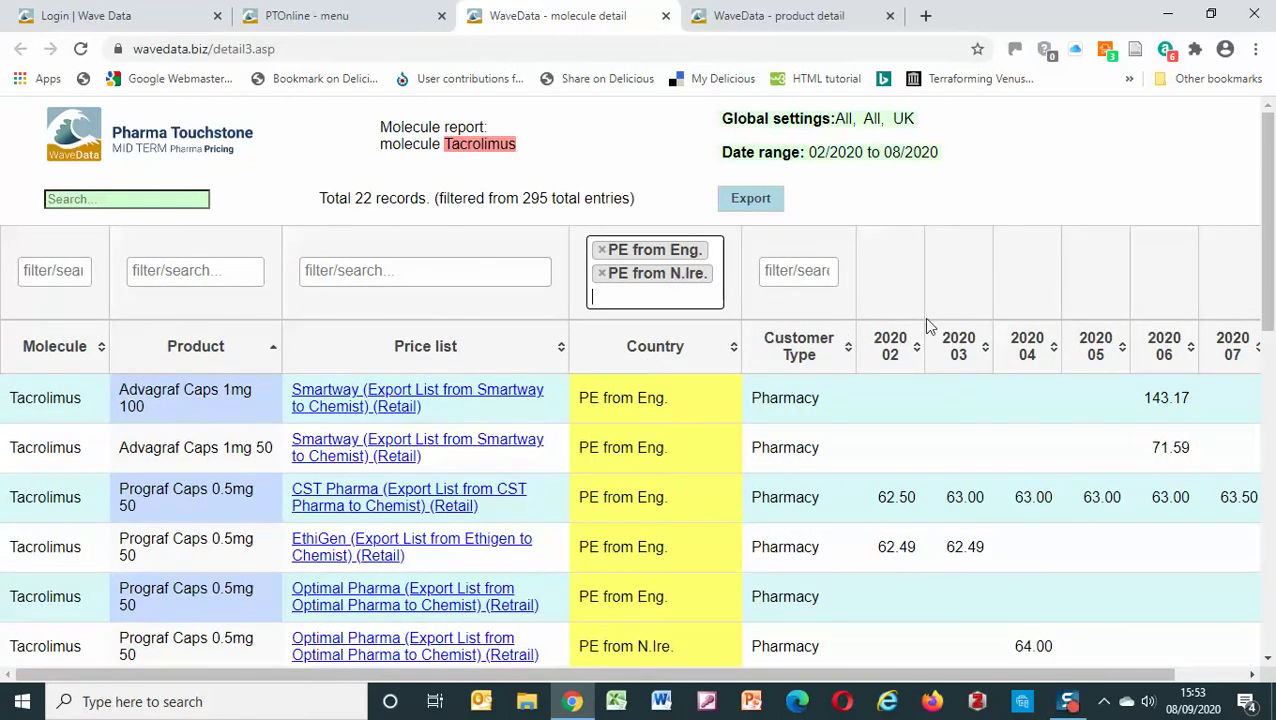
pyautogui.scroll(-2, 1272, 220)
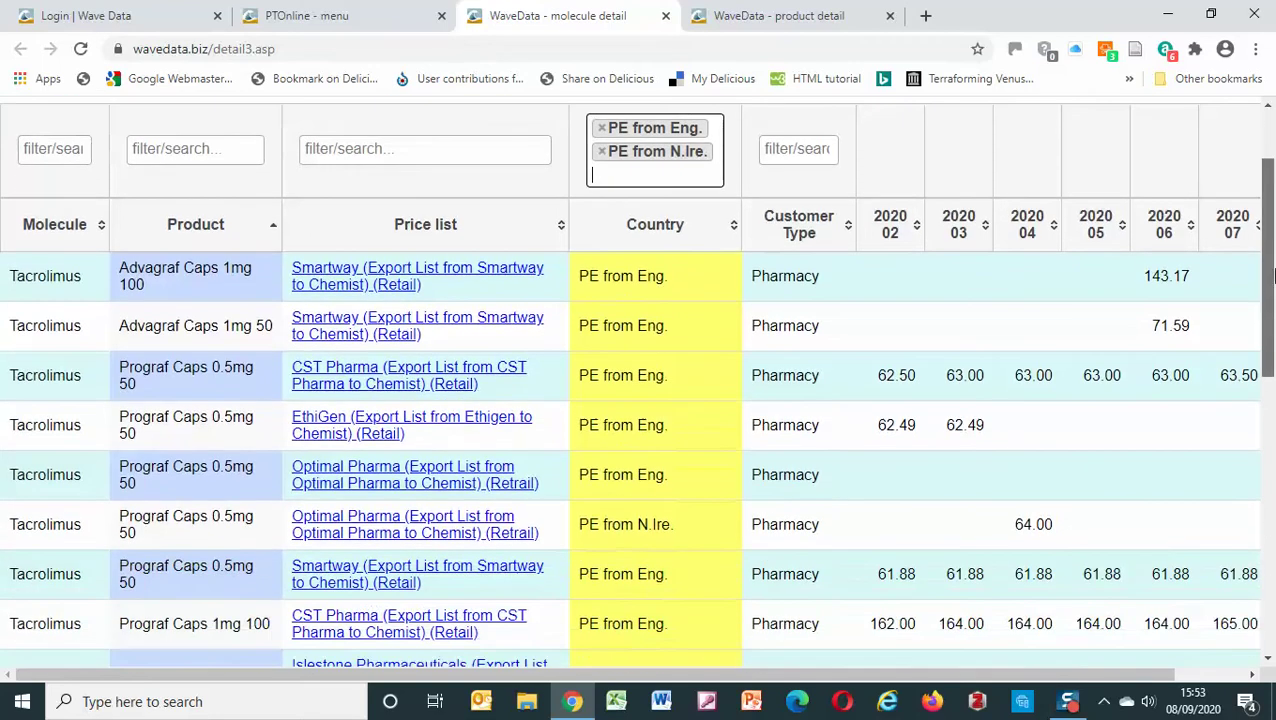
# - Filter the Tacrolimus molecule report's price list column to CST Pharma (Export List from CST Pharma to Chemist) (Retail)
pyautogui.scroll(2, 1272, 220)
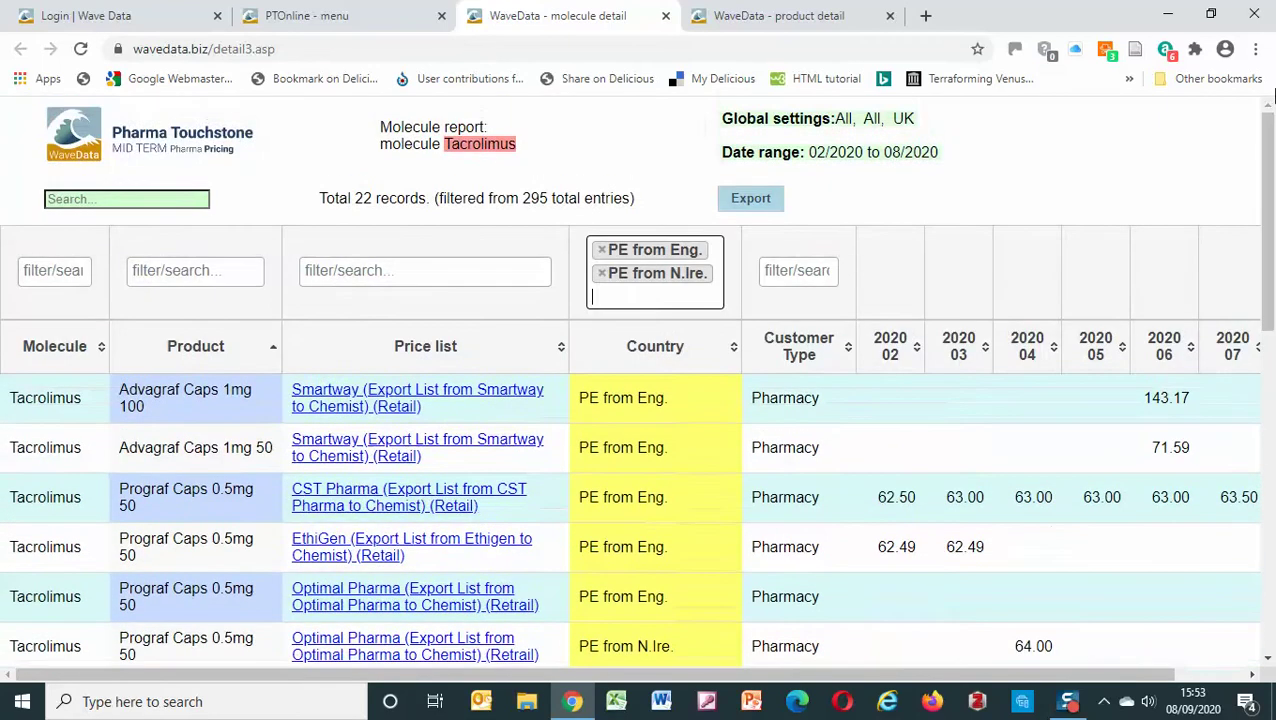
pyautogui.click(428, 274)
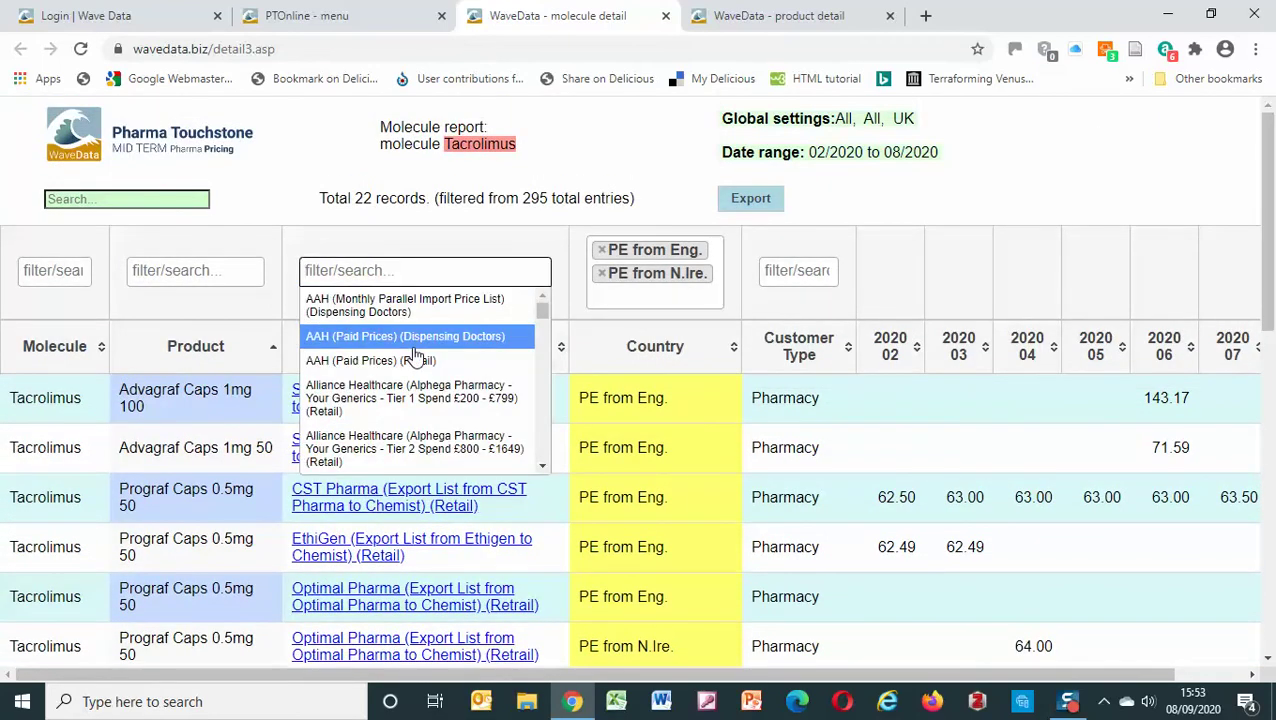
pyautogui.write('cst')
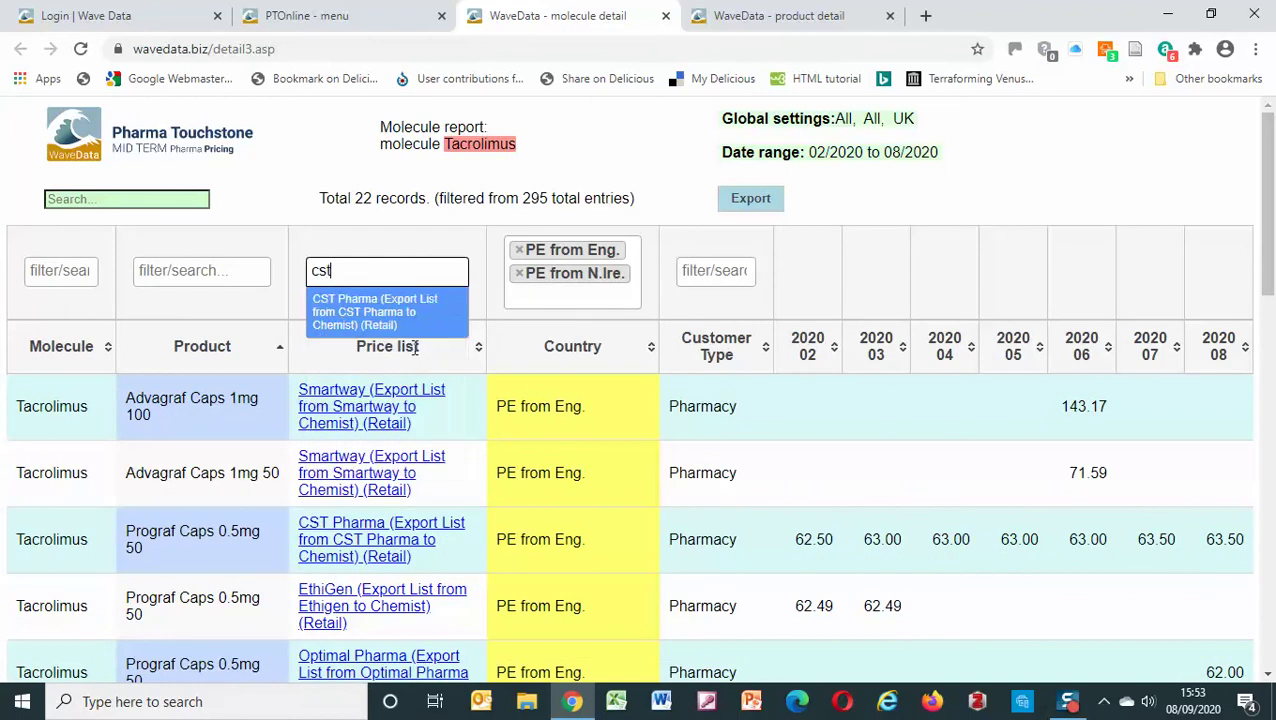
pyautogui.click(407, 327)
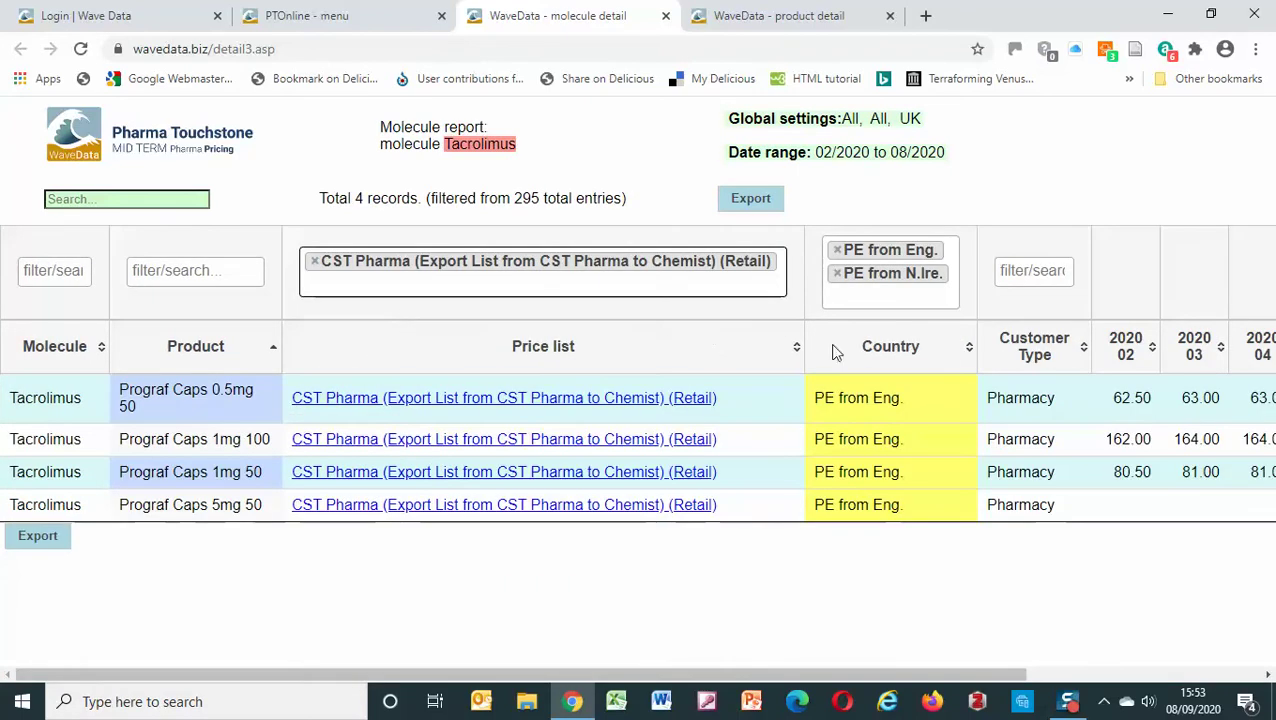
pyautogui.moveTo(958, 673); pyautogui.dragTo(698, 635)
# - Clear both country filters and the CST Pharma price list filter from the Tacrolimus molecule report
pyautogui.click(838, 253)
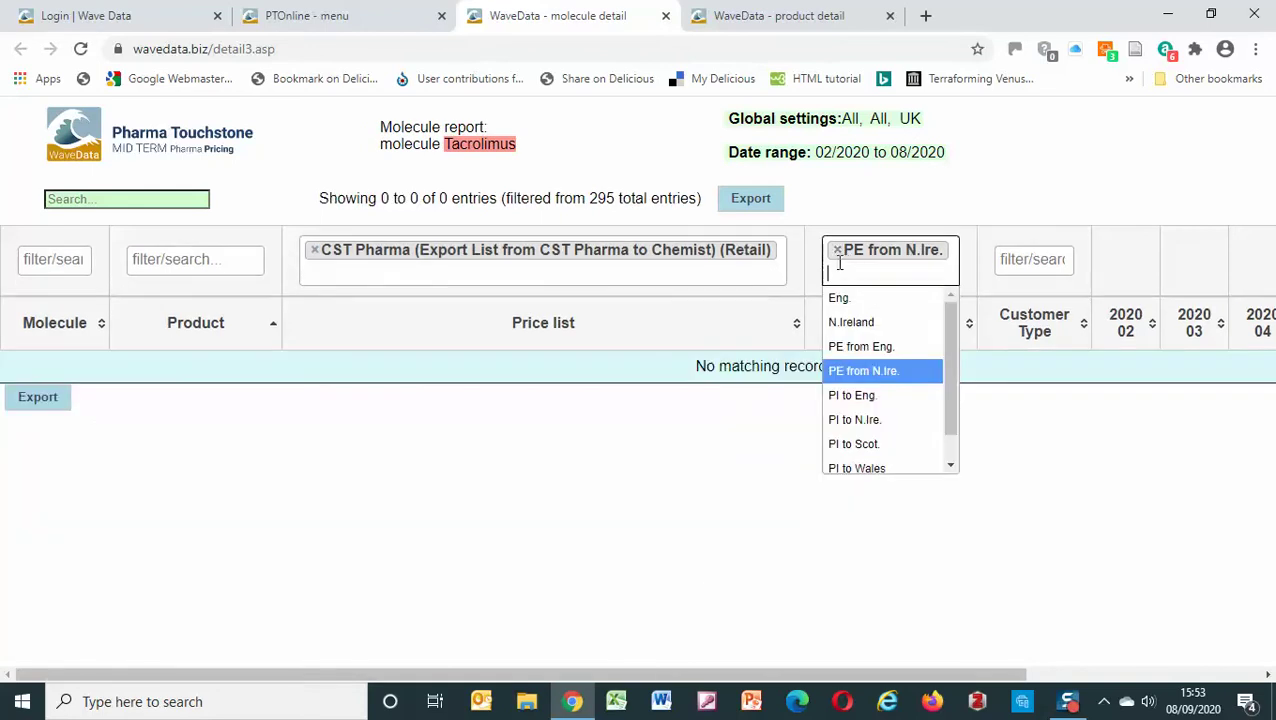
pyautogui.click(834, 252)
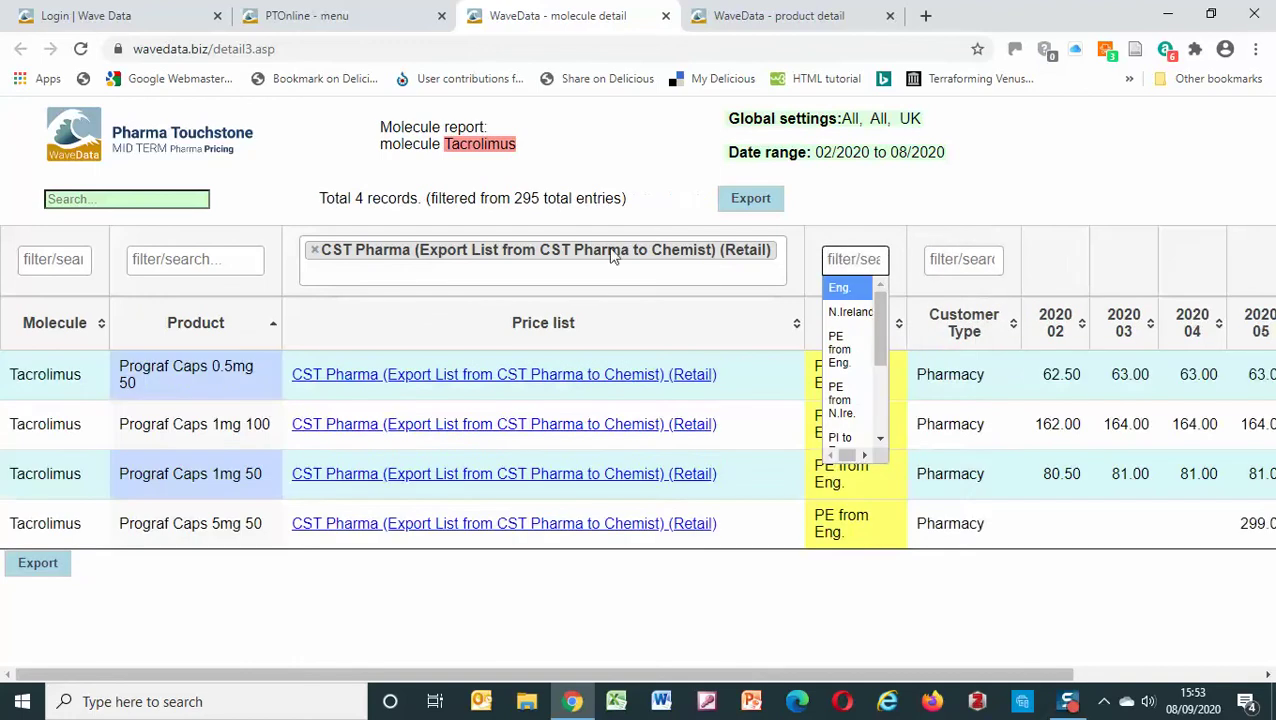
pyautogui.click(316, 256)
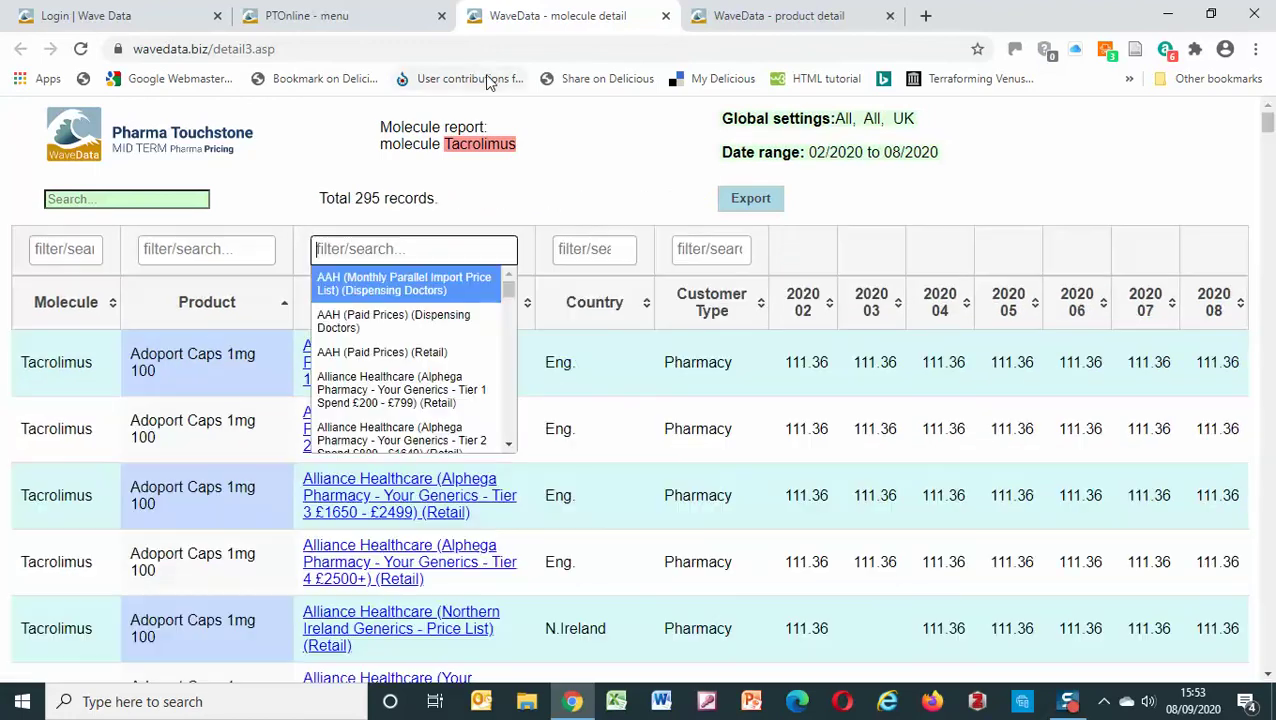
# - Run the Ave, max & min by molecule report for Tacrolimus and filter its product column to Prograf Caps 0.5mg 50
pyautogui.click(288, 18)
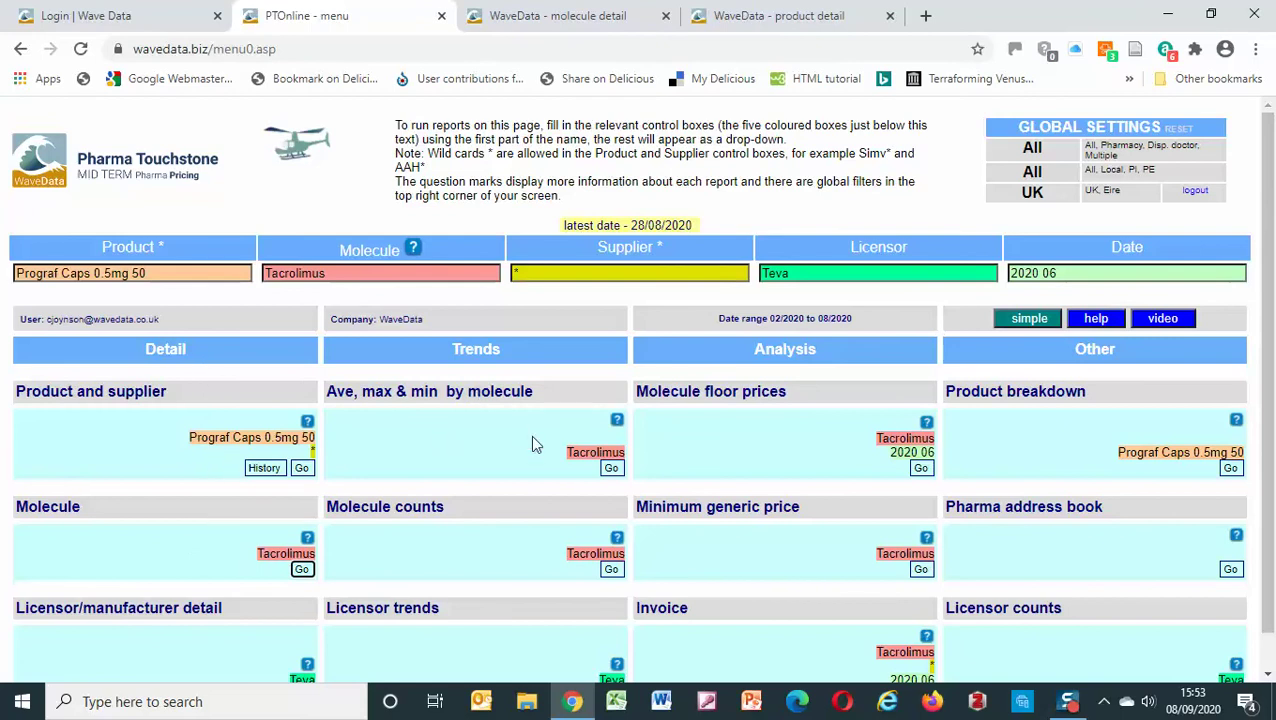
pyautogui.click(611, 469)
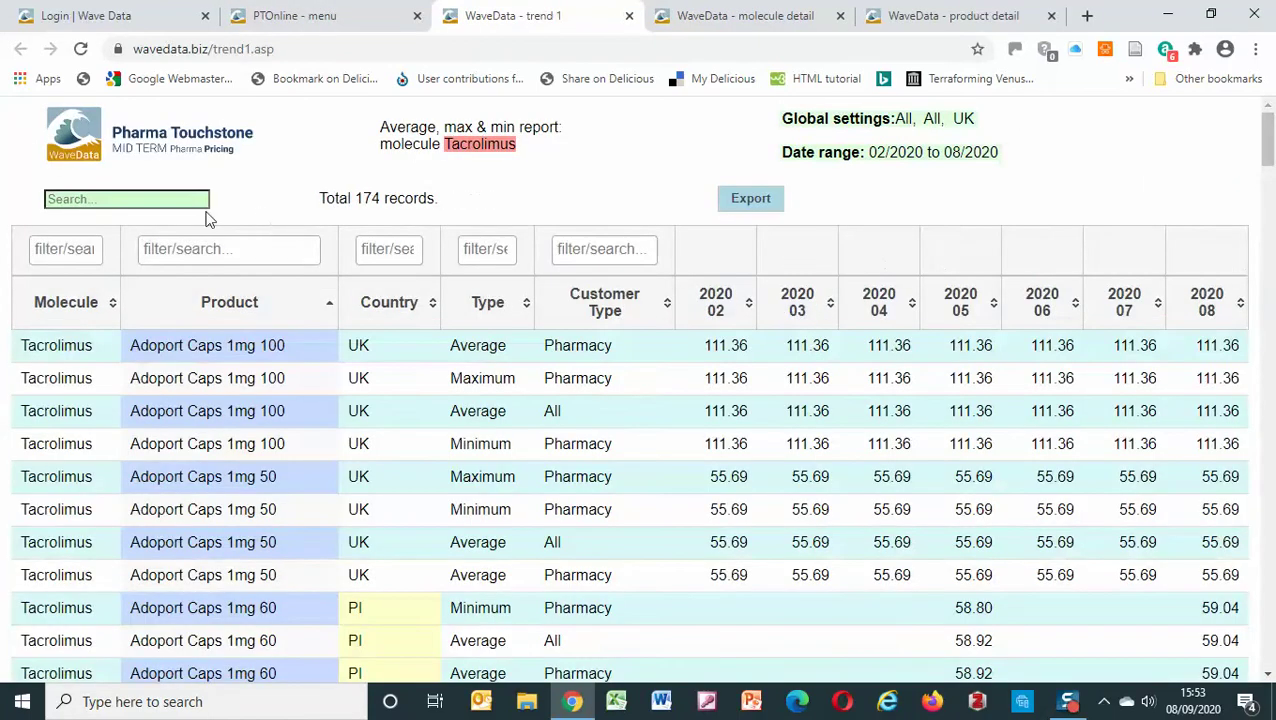
pyautogui.click(190, 195)
pyautogui.click(219, 240)
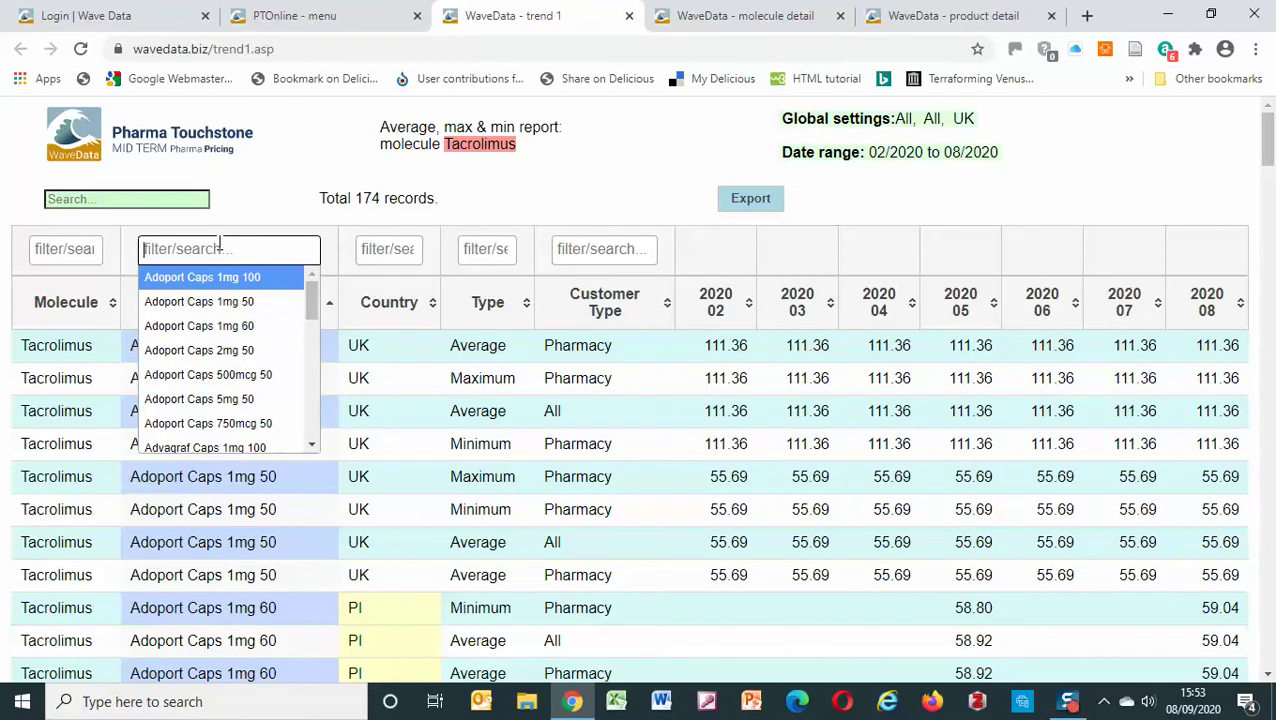
pyautogui.write('prog')
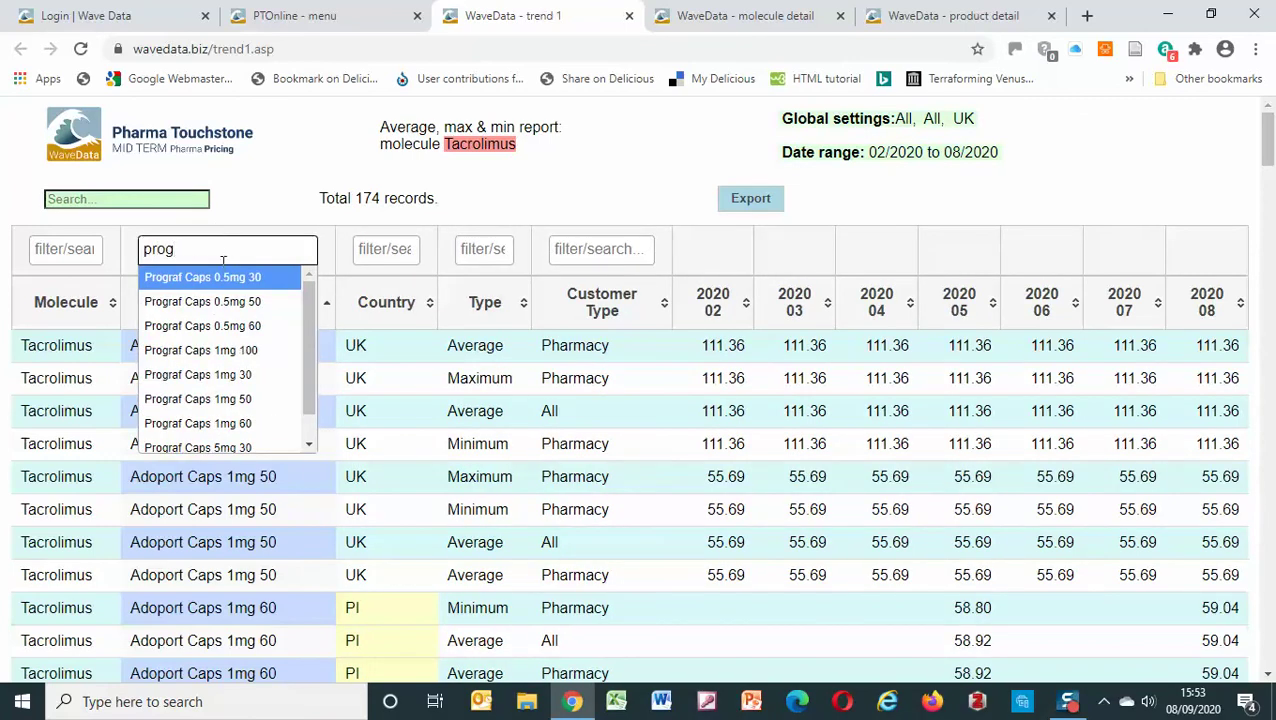
pyautogui.click(226, 302)
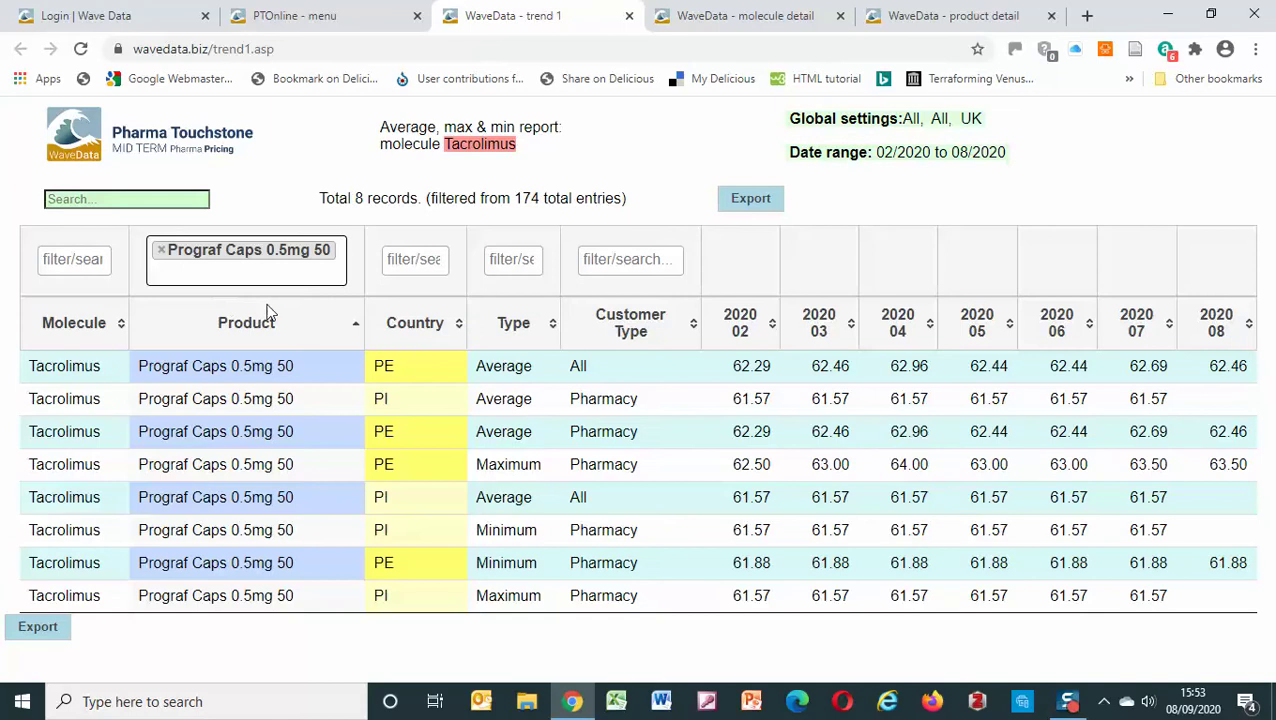
# - Filter the average, max and min report to country PI, type Average and customer type All
pyautogui.click(434, 258)
pyautogui.click(416, 312)
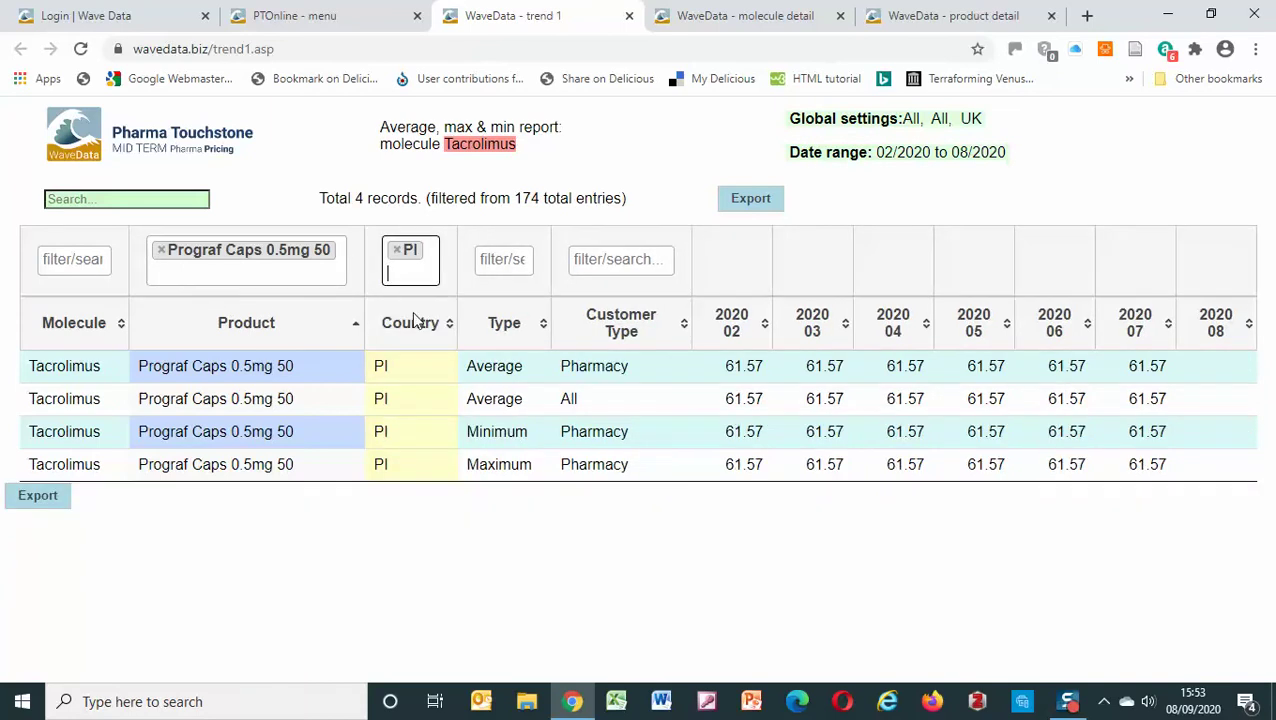
pyautogui.click(511, 258)
pyautogui.click(505, 288)
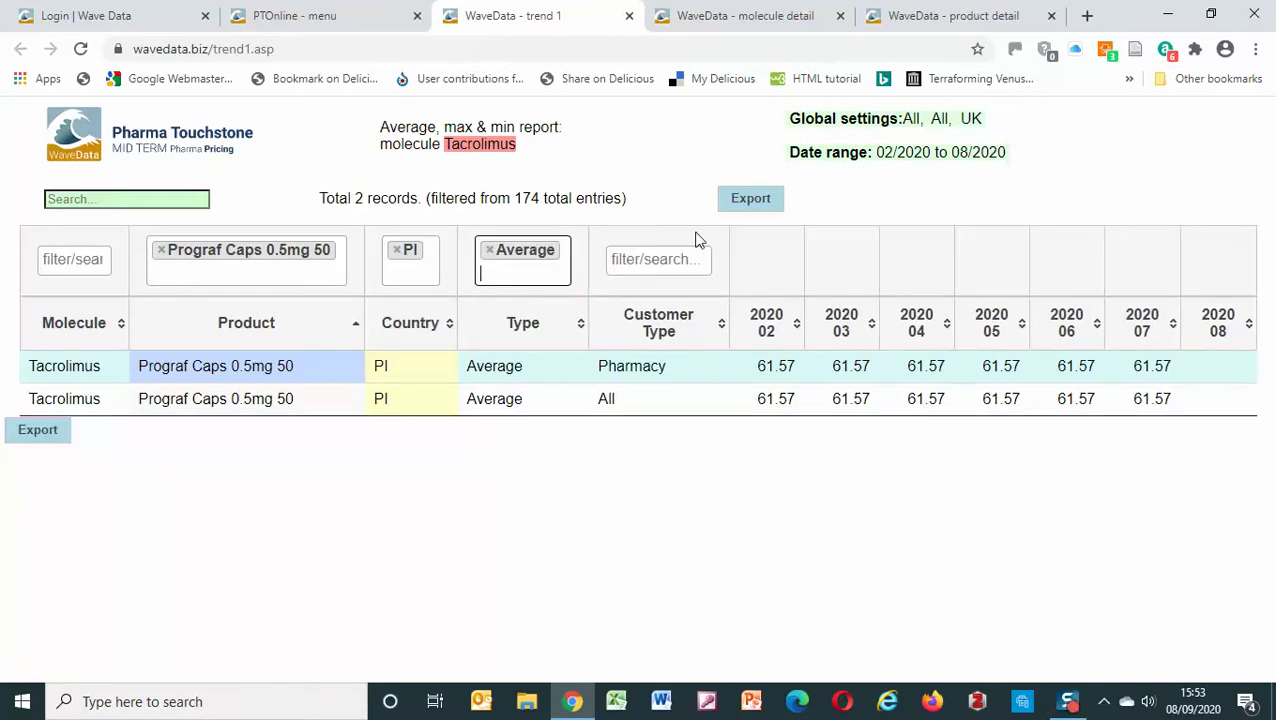
pyautogui.click(645, 262)
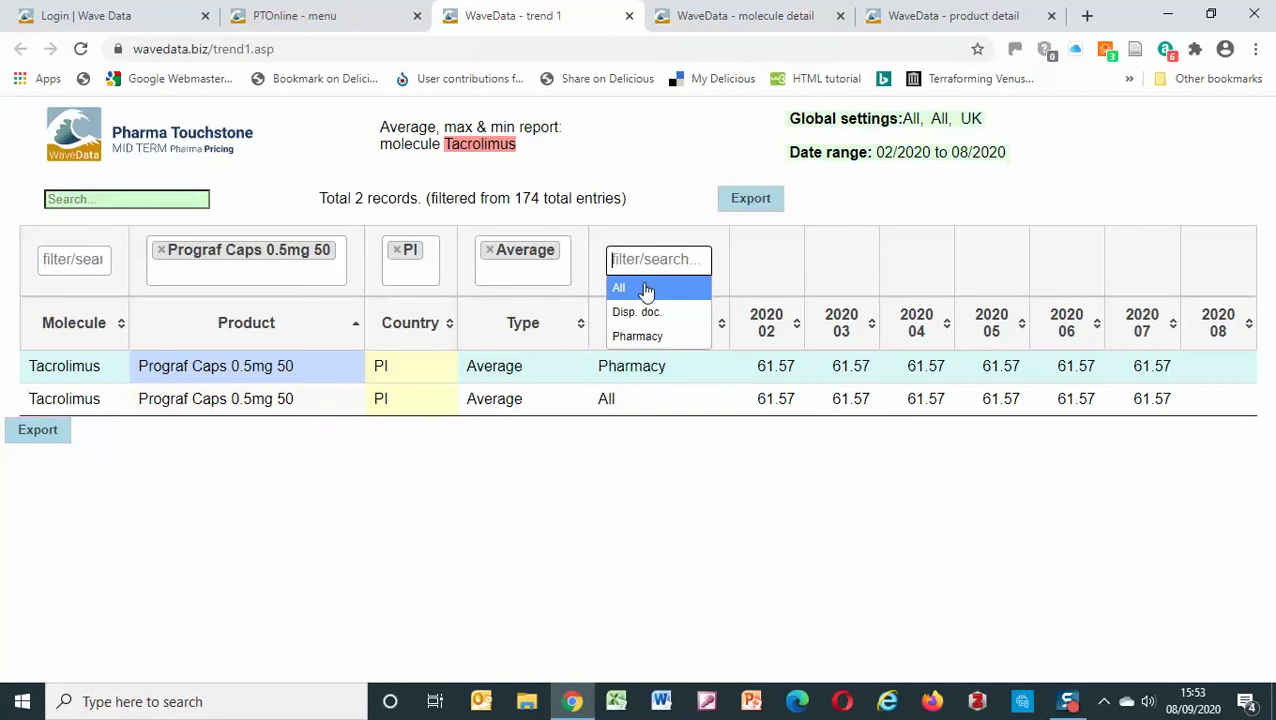
pyautogui.click(646, 289)
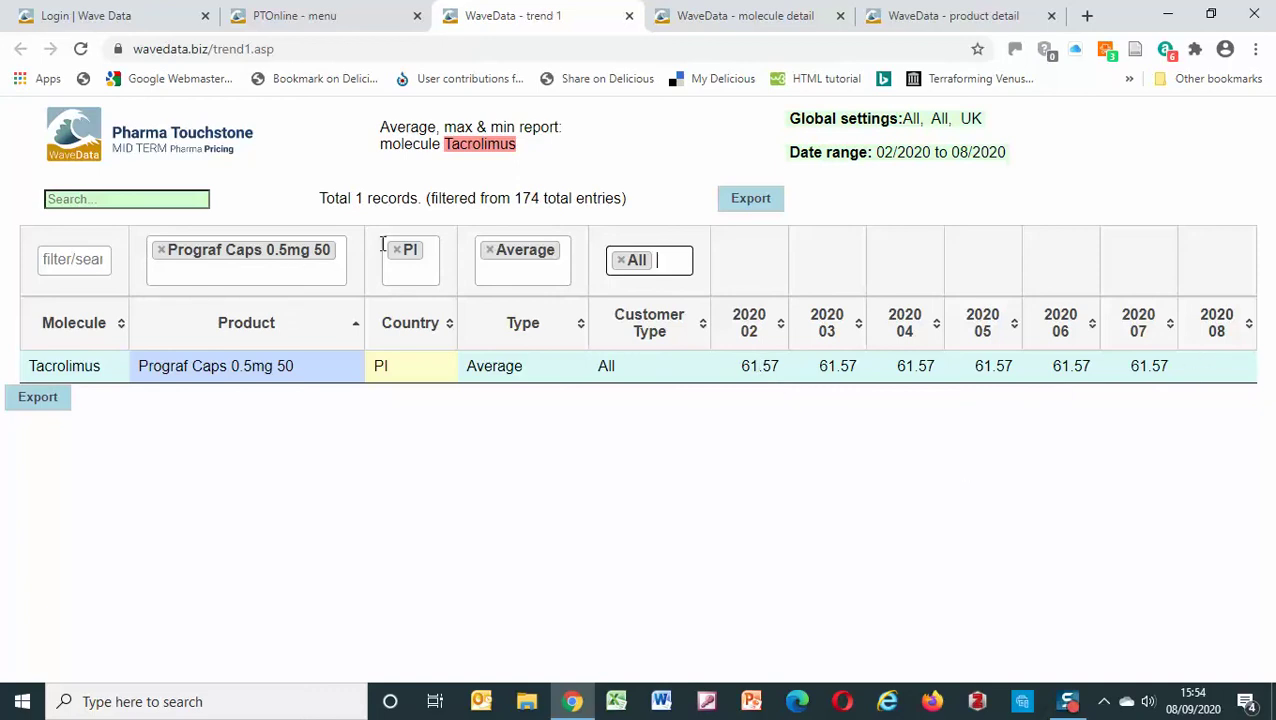
# - Add Modigraf Sachets 1mg 50 and Prograf Caps 0.5mg 30 to the report's product filter
pyautogui.click(188, 274)
pyautogui.click(202, 299)
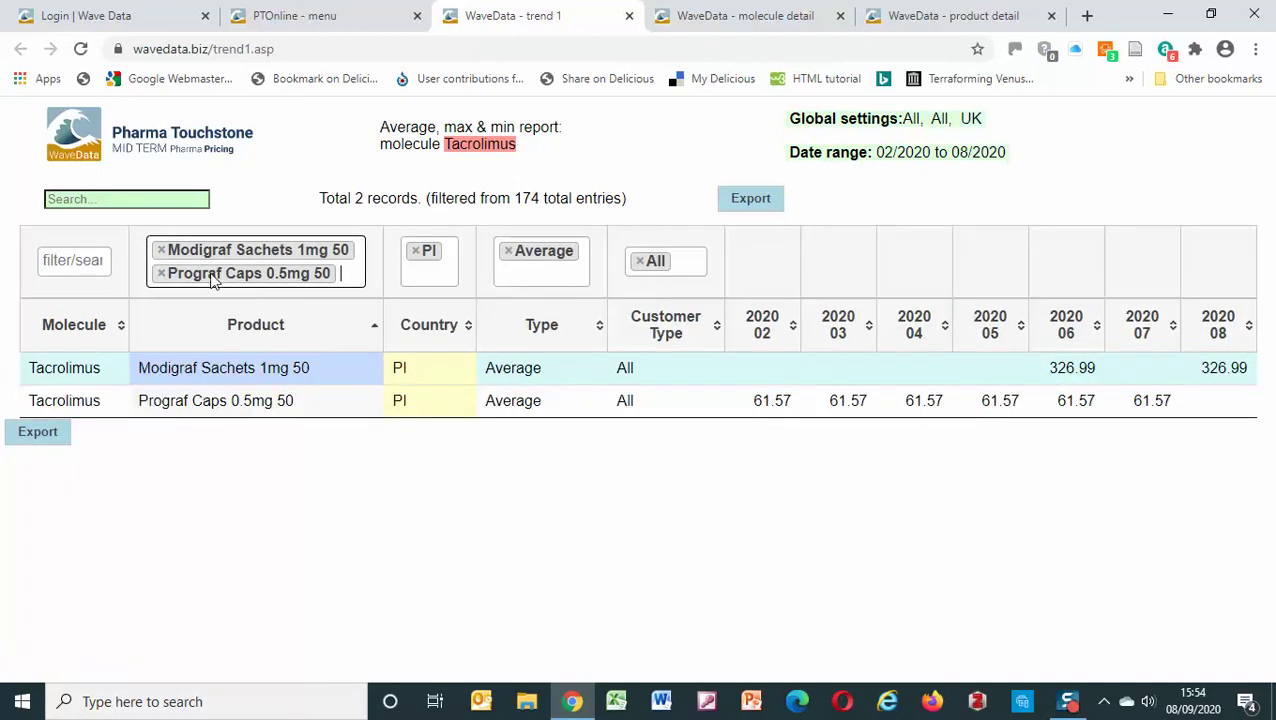
pyautogui.click(357, 274)
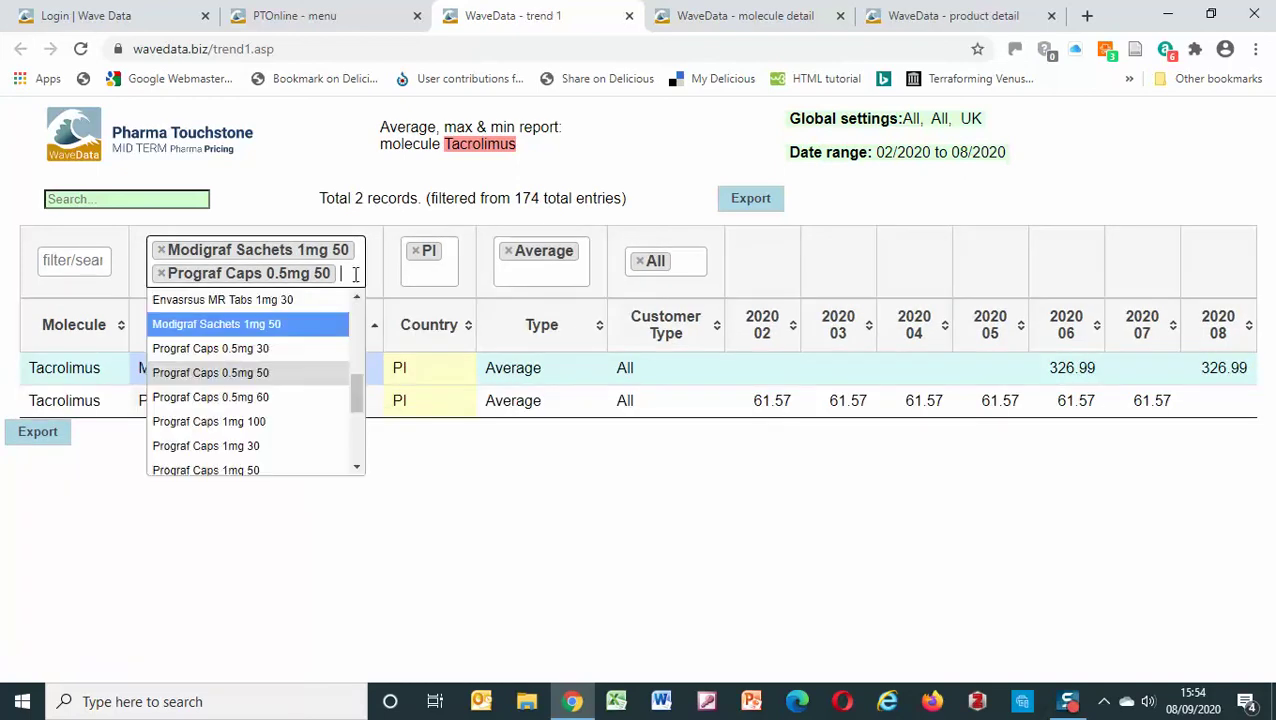
pyautogui.click(314, 349)
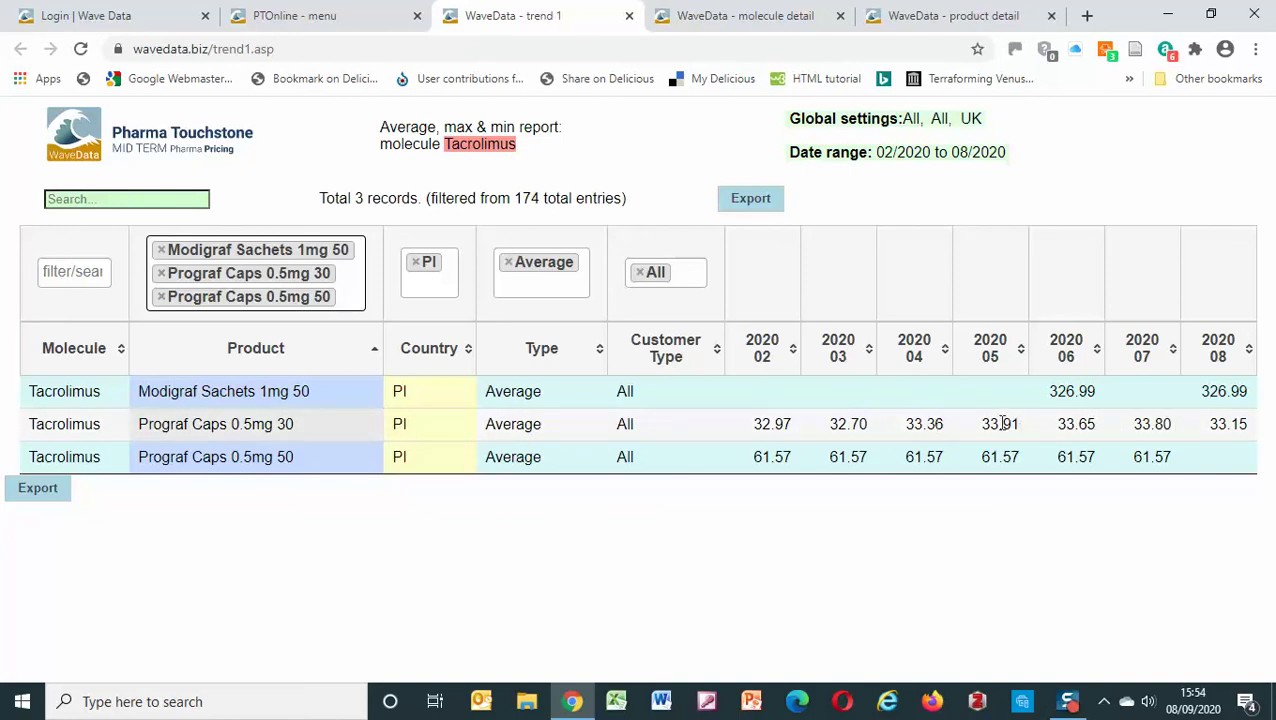
# - Return to the report menu, run the Molecule counts report for Tacrolimus, and review its monthly counts
pyautogui.click(362, 20)
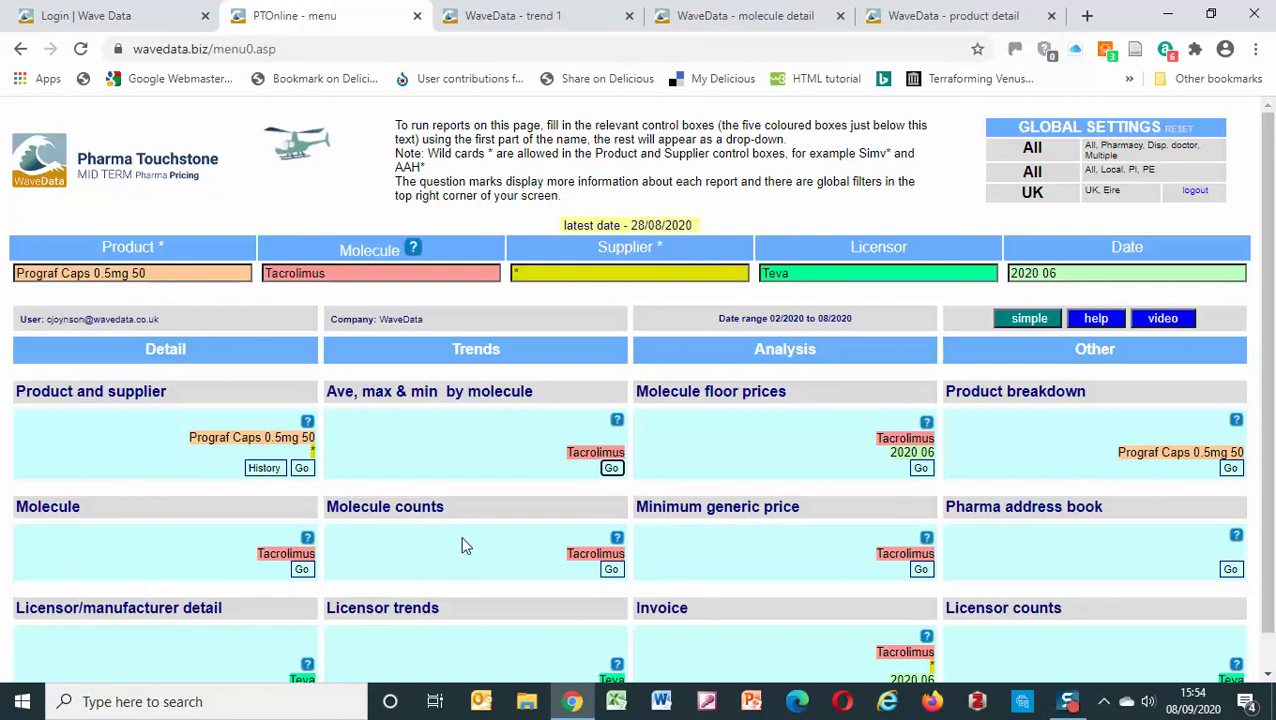
pyautogui.click(611, 570)
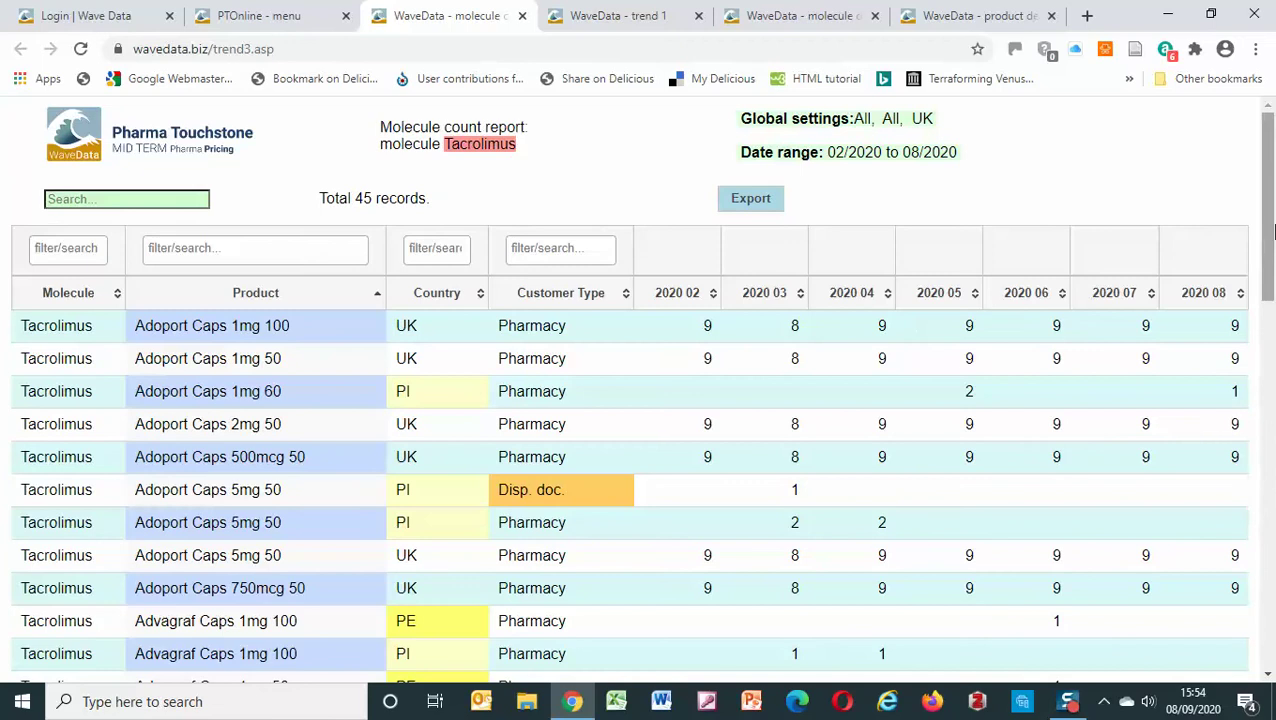
pyautogui.moveTo(1271, 230)
pyautogui.mouseDown()
pyautogui.moveTo(1272, 448)
pyautogui.moveTo(1270, 240)
pyautogui.mouseUp()
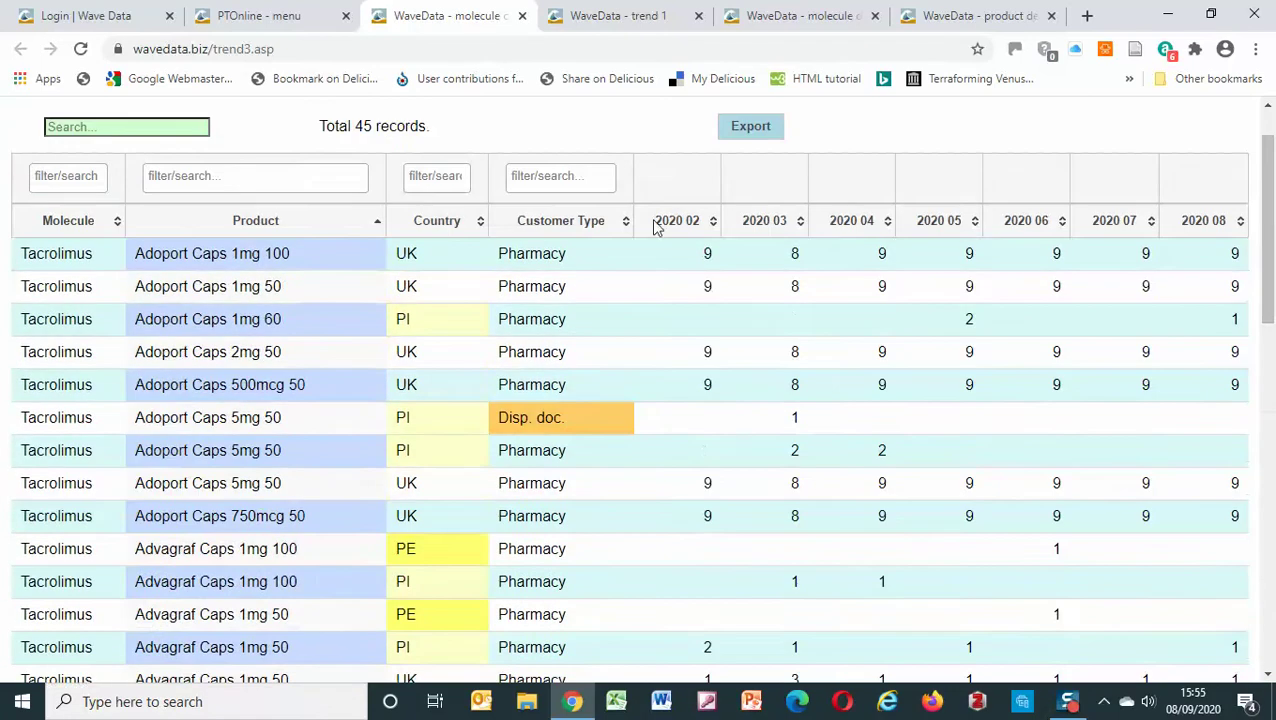
# - Filter the molecule count report to product Prograf Caps 0.5mg 30 and country PI
pyautogui.click(295, 188)
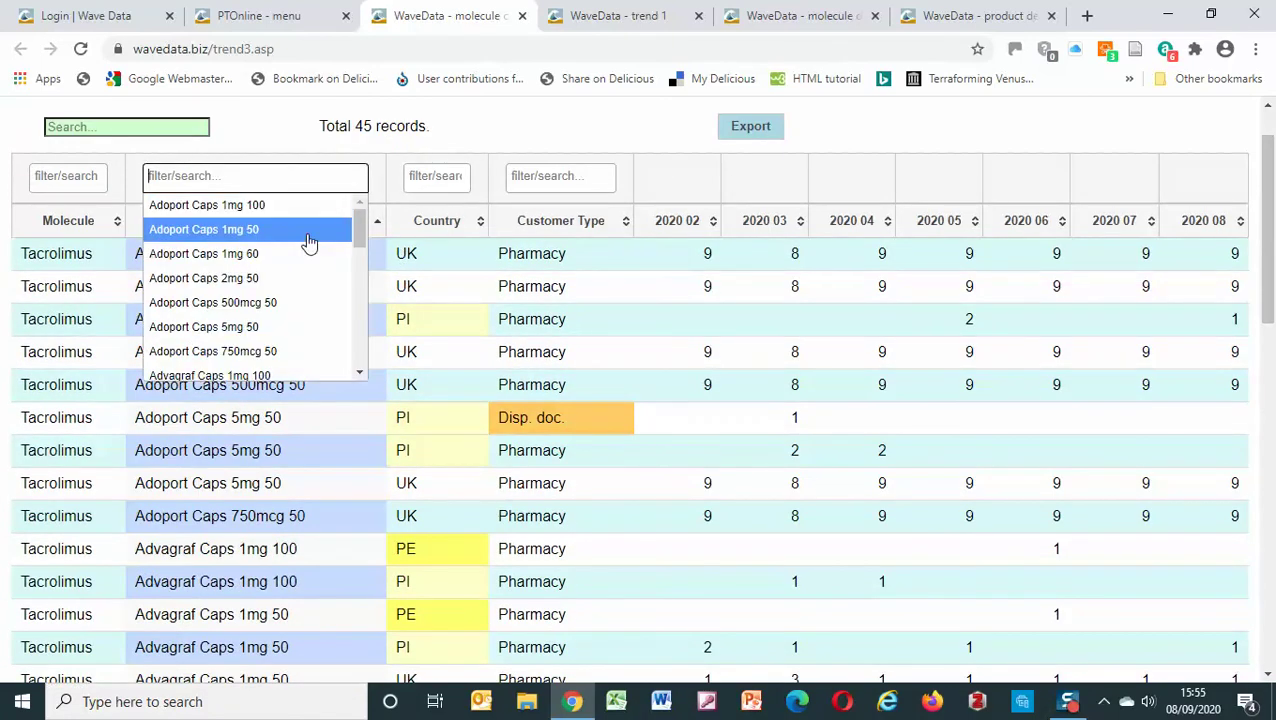
pyautogui.write('pro')
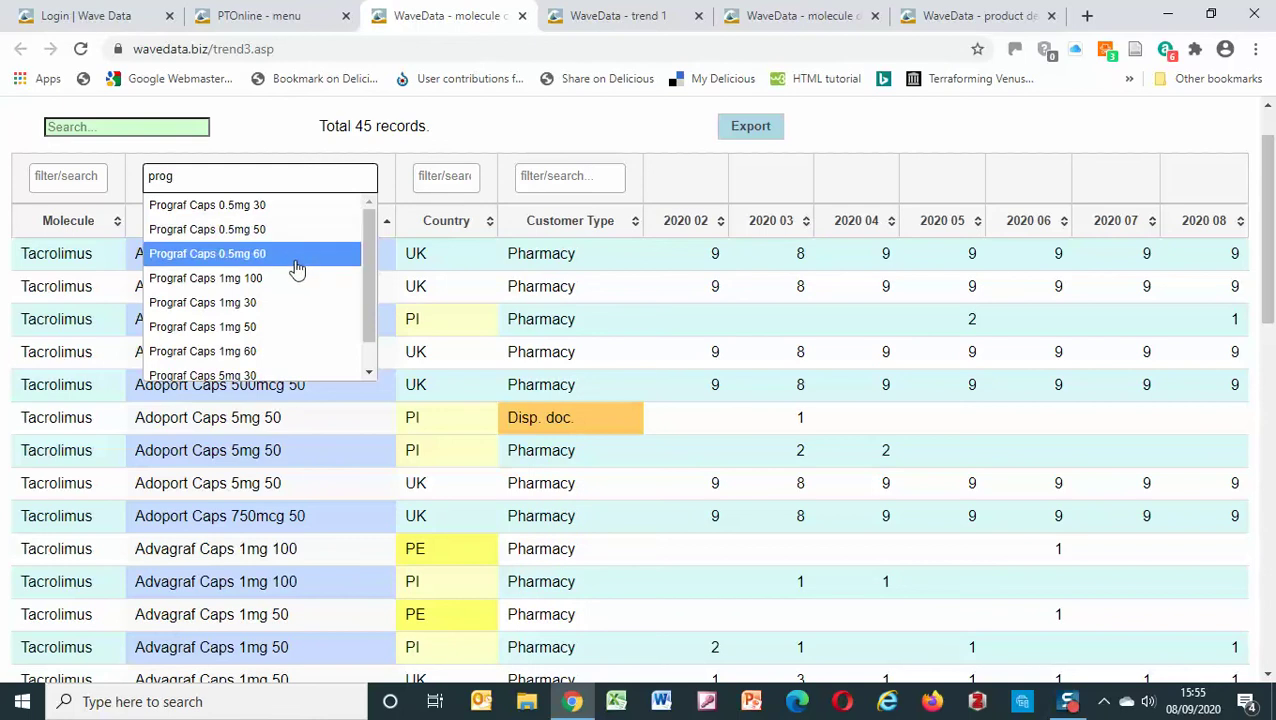
pyautogui.write('g')
pyautogui.click(279, 207)
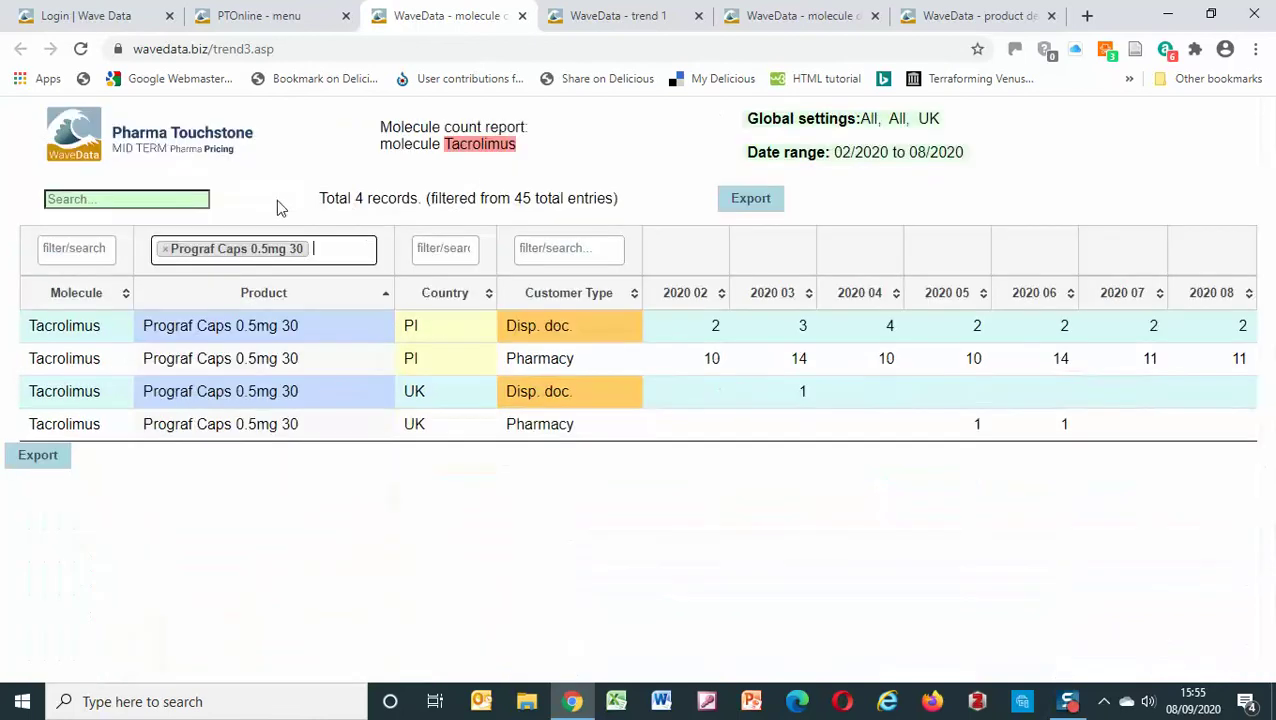
pyautogui.click(475, 242)
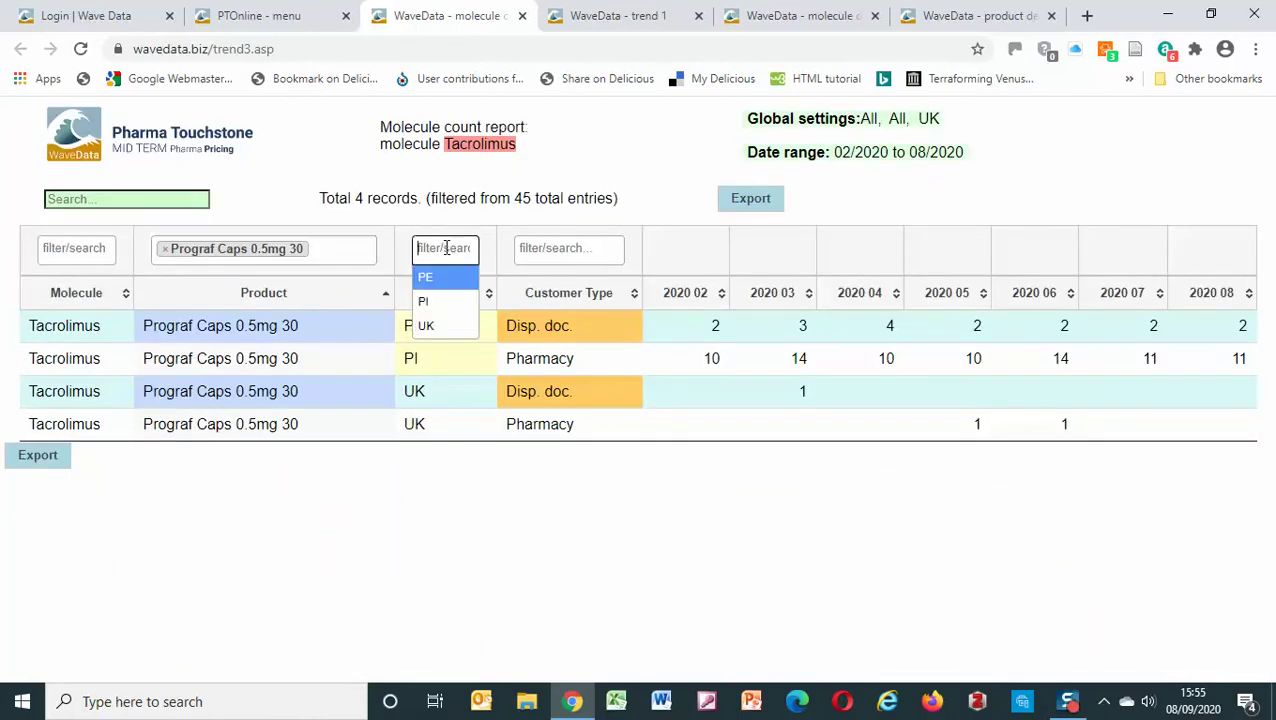
pyautogui.click(440, 300)
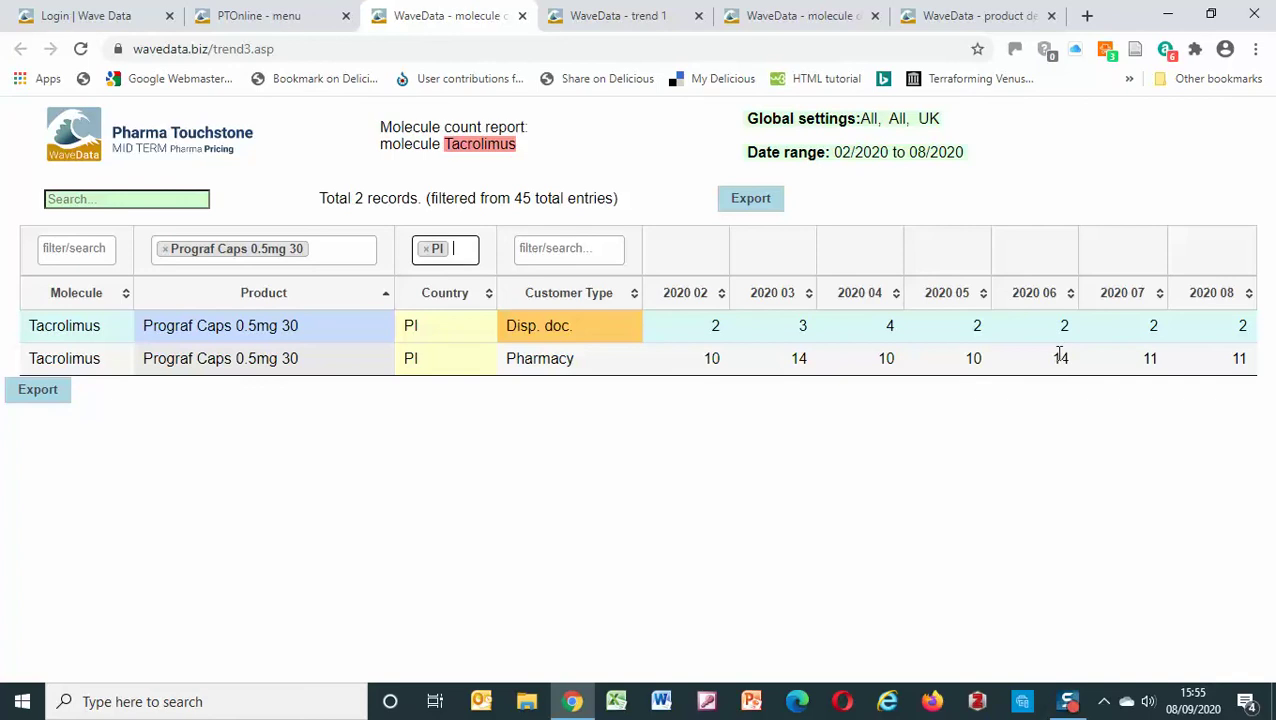
# - Run the Molecule floor prices report for Tacrolimus with date 2020 06, and review its minimum, average and growth columns
pyautogui.click(277, 18)
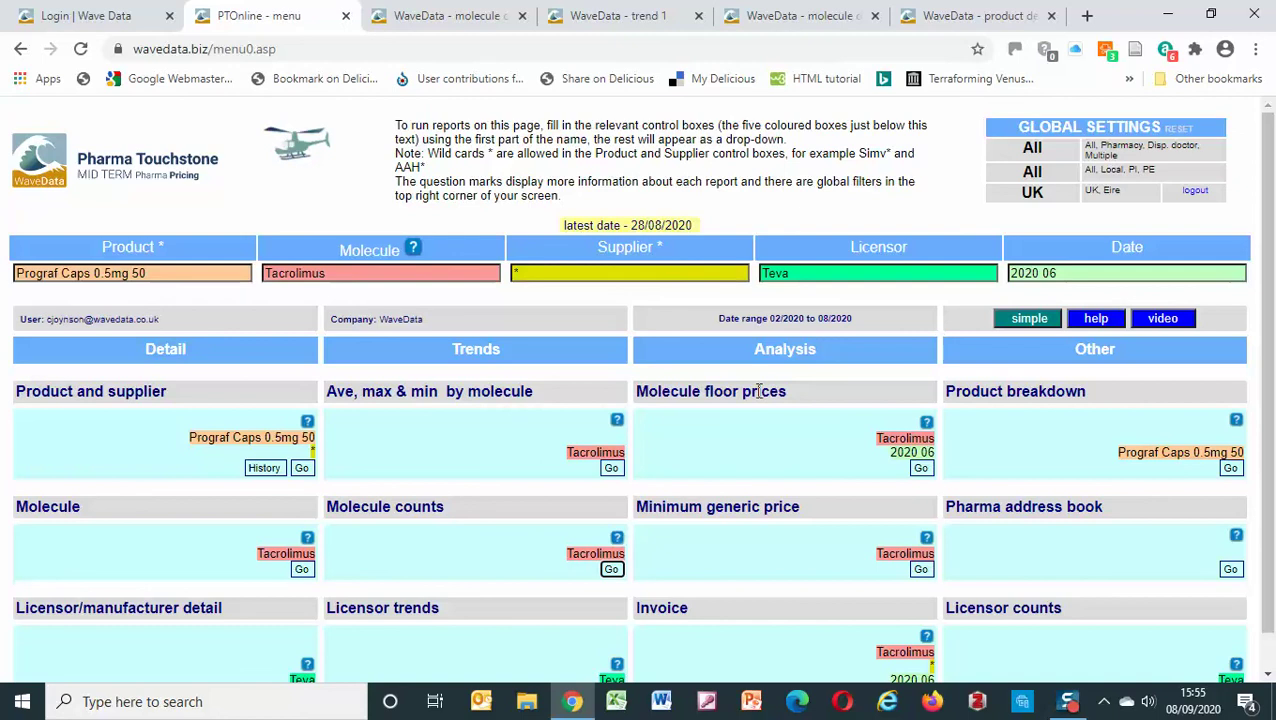
pyautogui.click(921, 469)
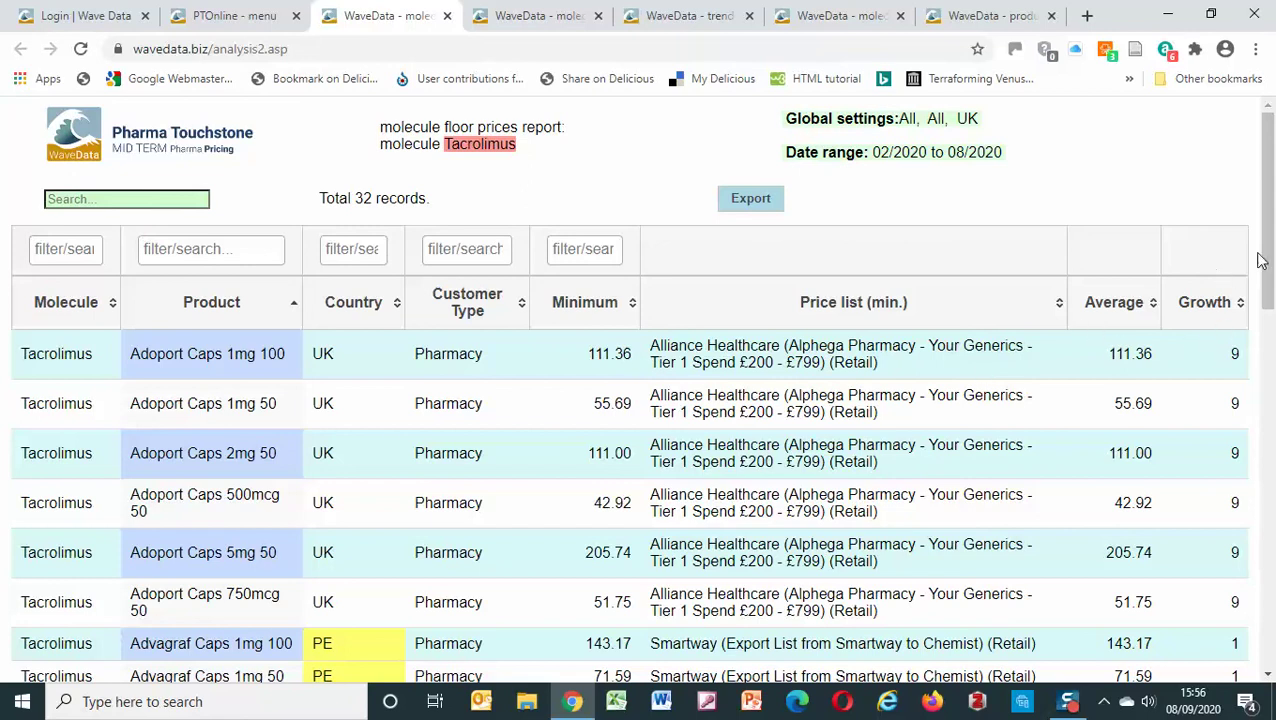
pyautogui.moveTo(1270, 247); pyautogui.dragTo(1268, 538)
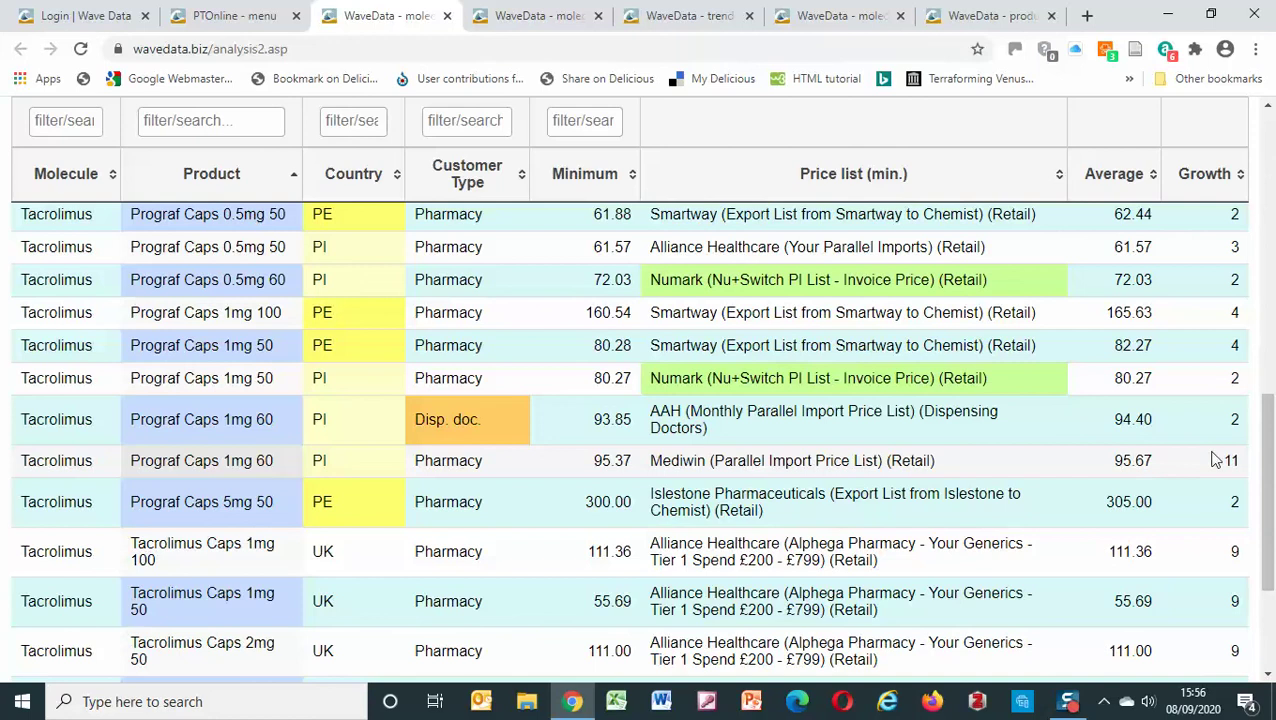
pyautogui.moveTo(1270, 472); pyautogui.dragTo(1270, 190)
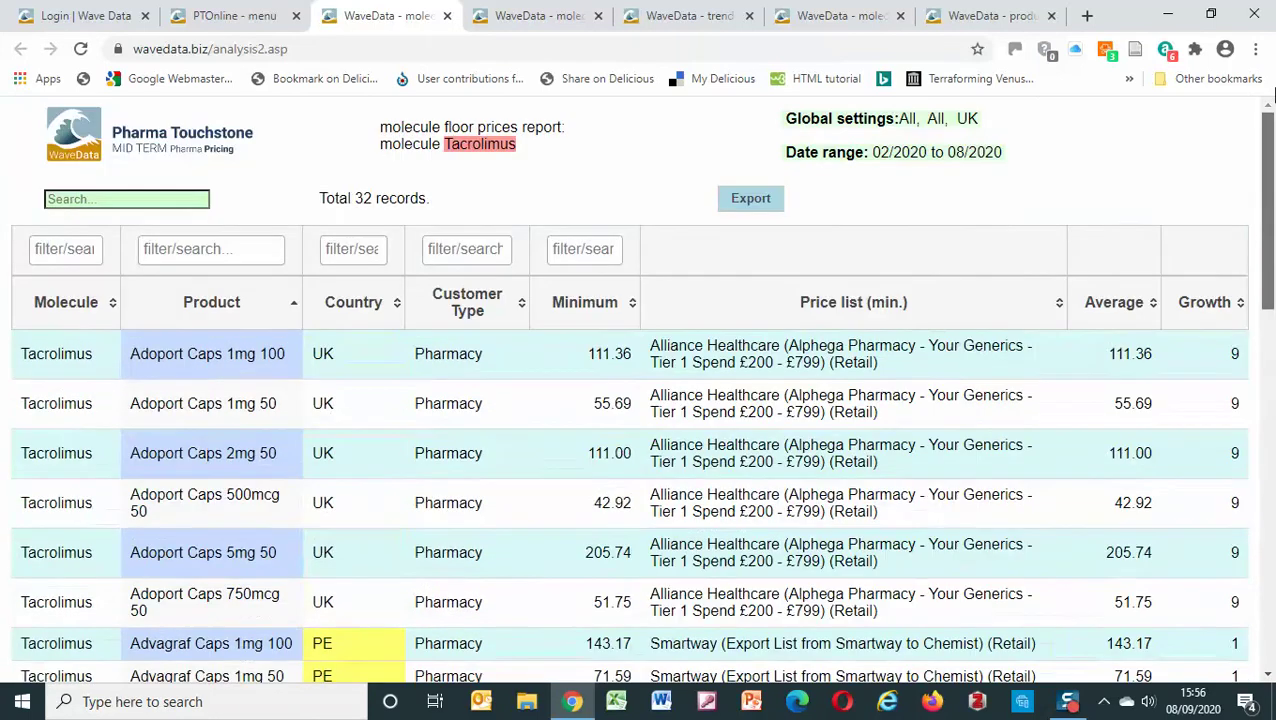
# - Run the Minimum generic price report for Tacrolimus, review it, and close it to return to the report menu
pyautogui.click(255, 16)
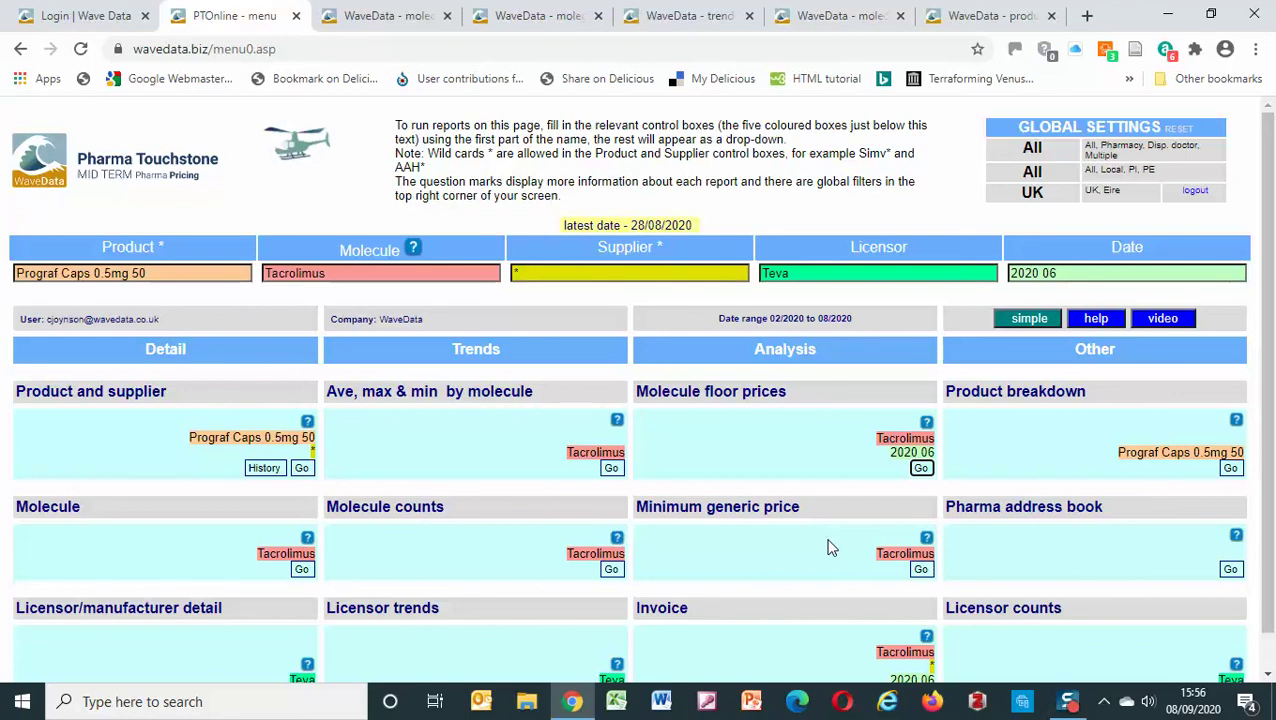
pyautogui.click(921, 570)
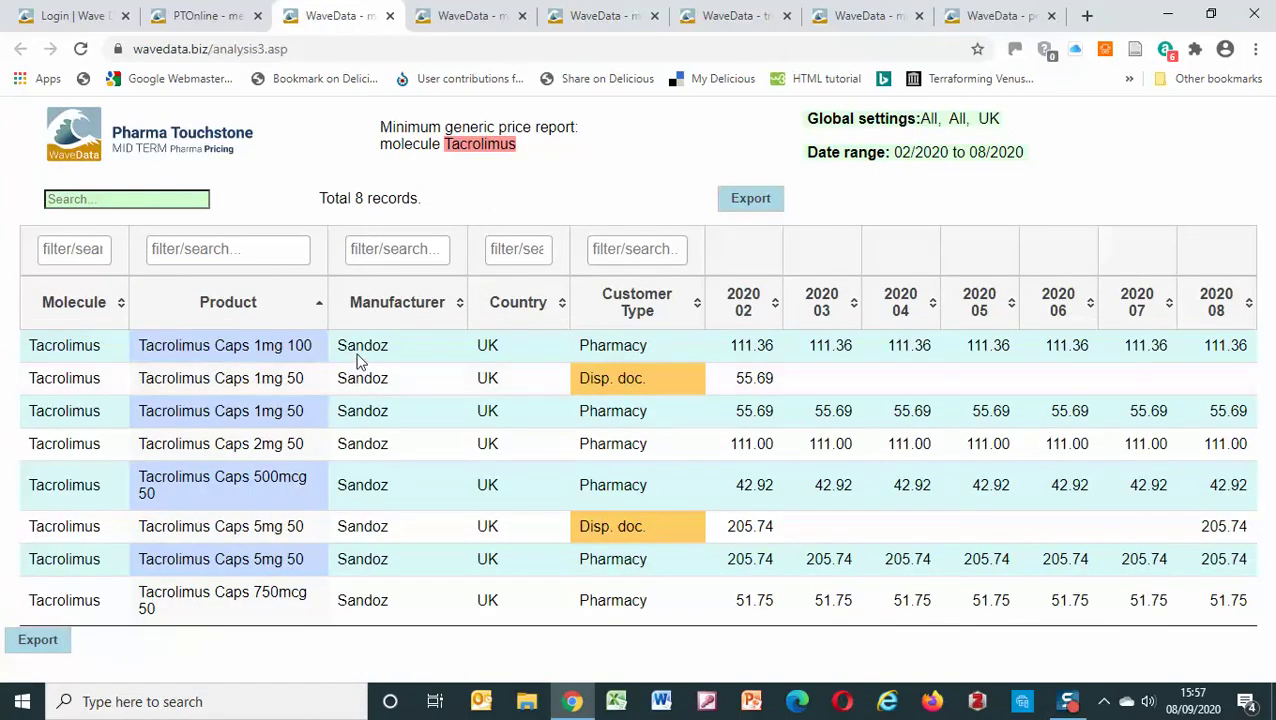
pyautogui.click(390, 16)
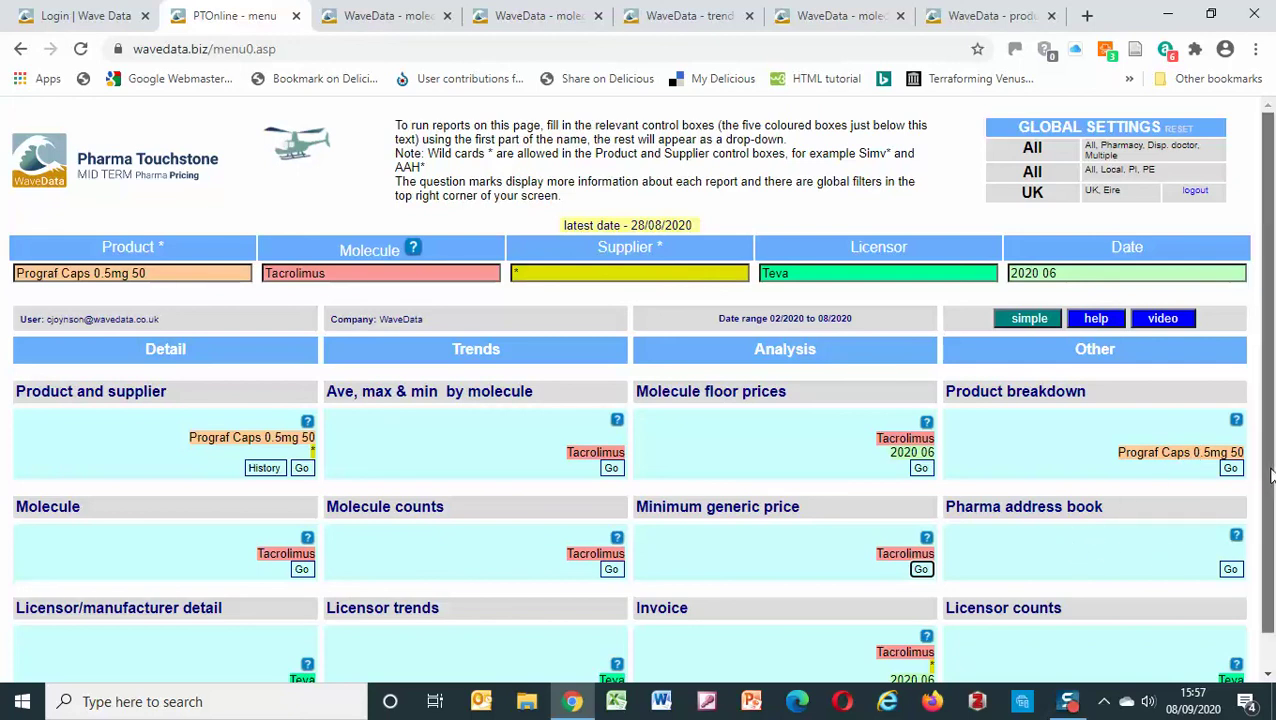
pyautogui.scroll(-1, 1270, 470)
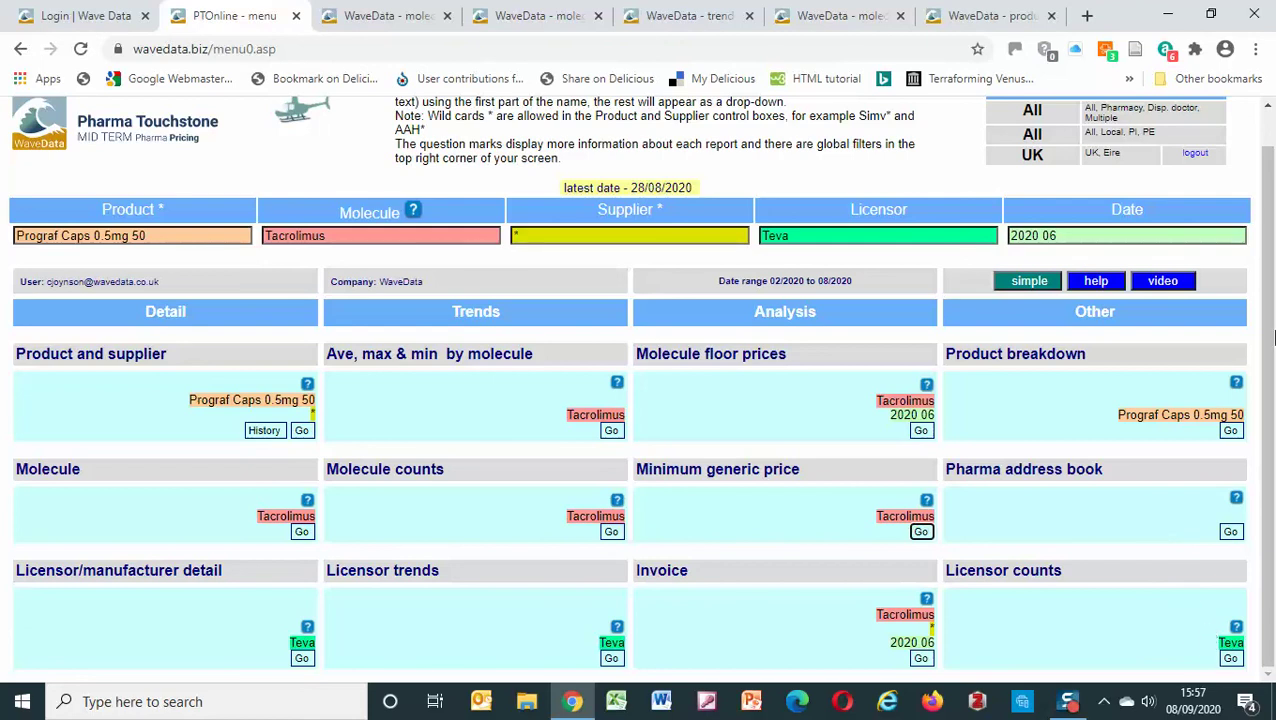
pyautogui.scroll(1, 1272, 265)
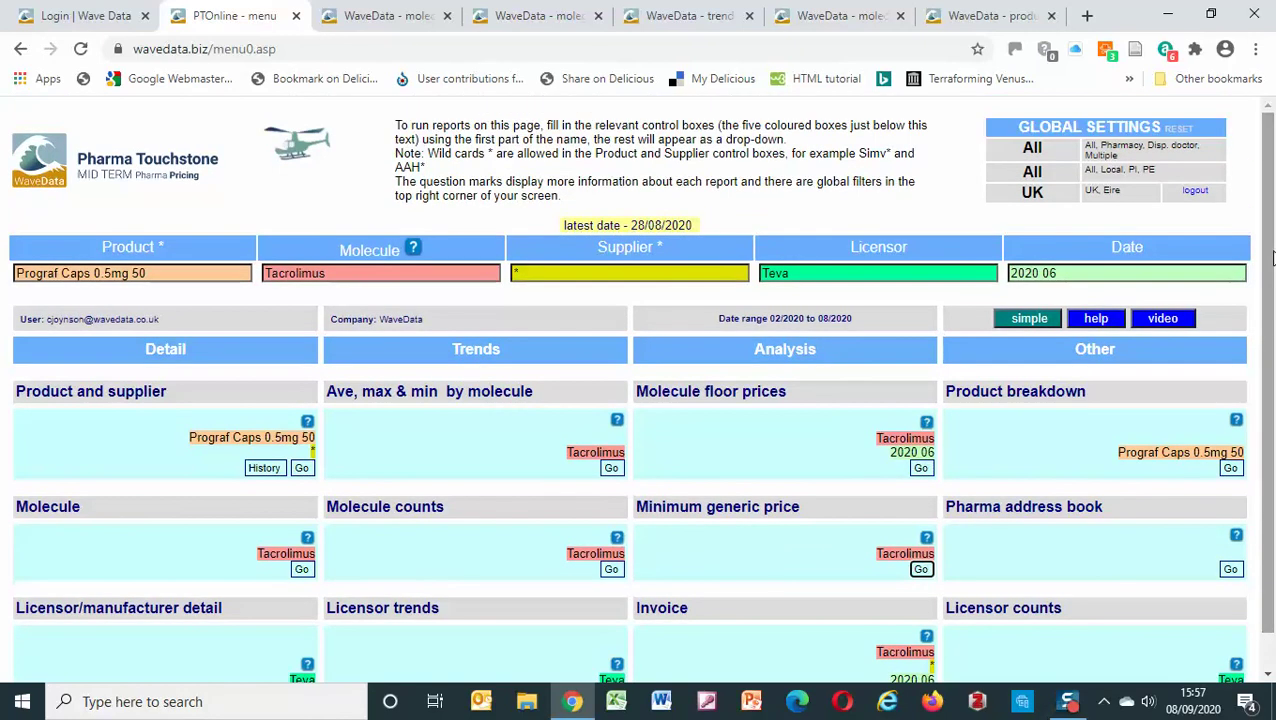